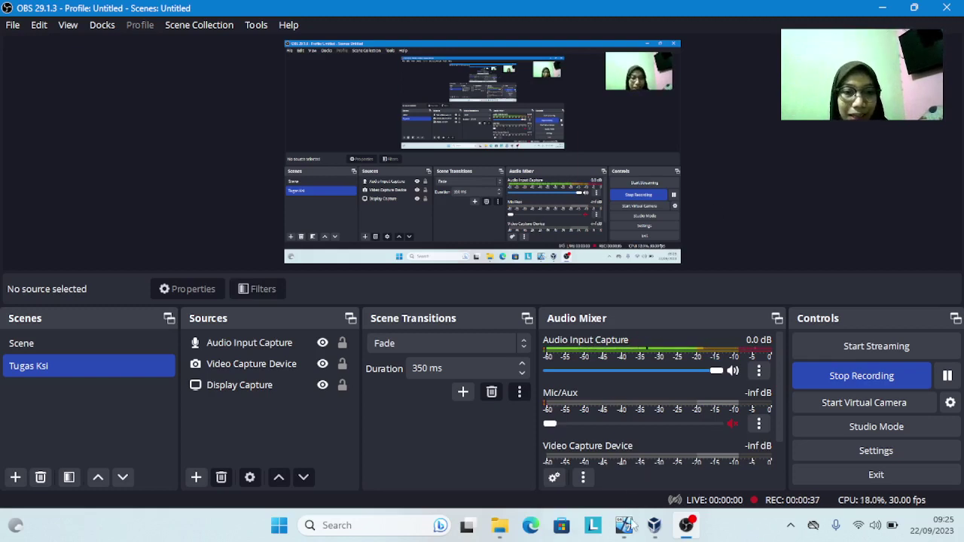
Bring the Win7 Pro VM window forward, briefly check the OBS recording, then return to the VM
mouse_move(629, 525)
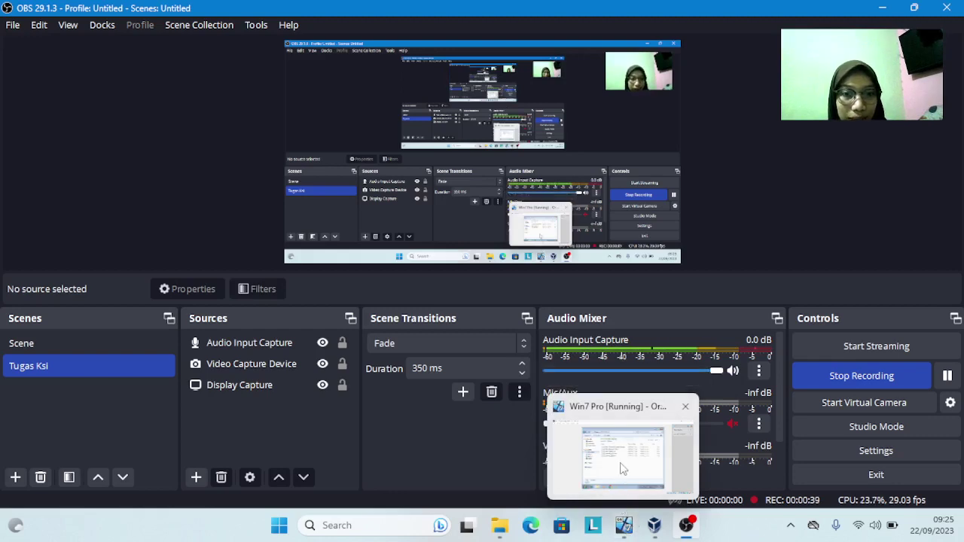
click(622, 463)
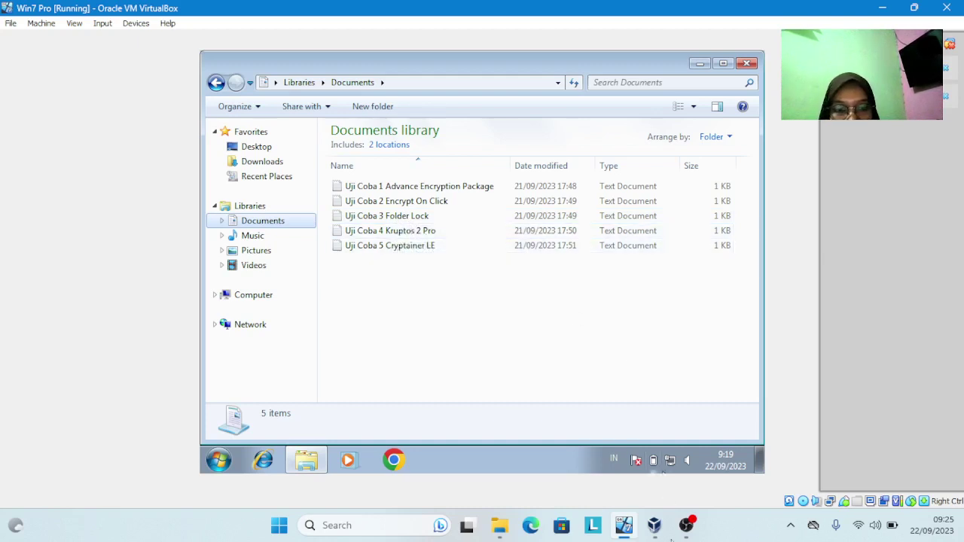
mouse_move(686, 525)
click(675, 481)
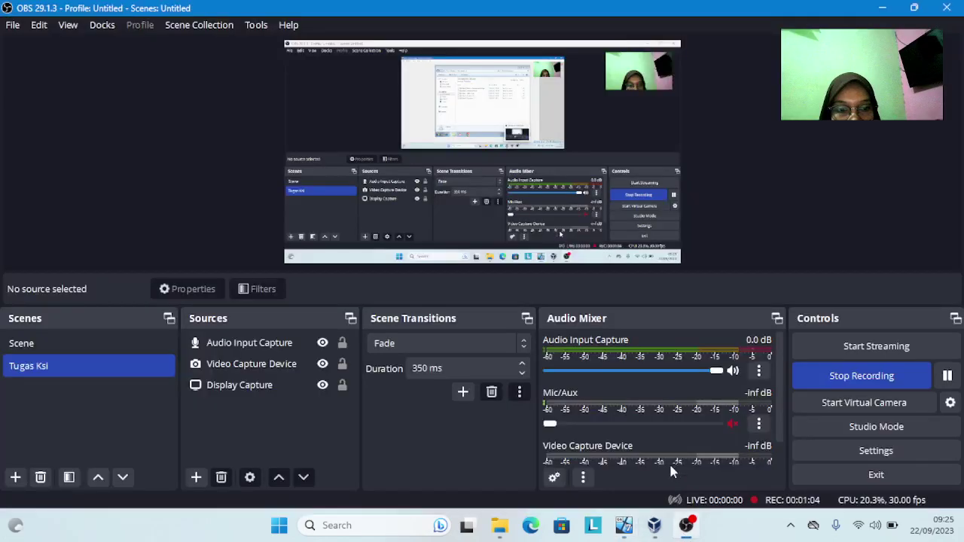
mouse_move(627, 531)
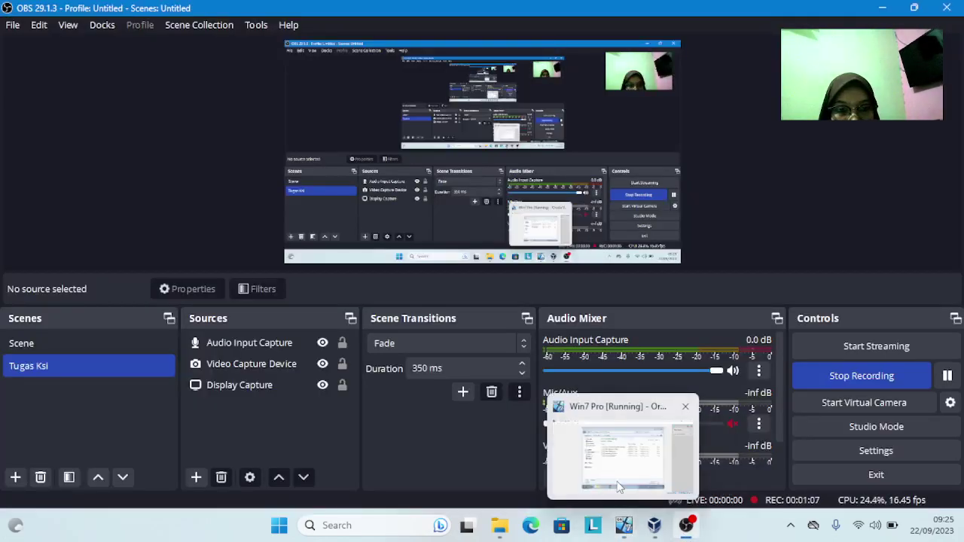
click(618, 481)
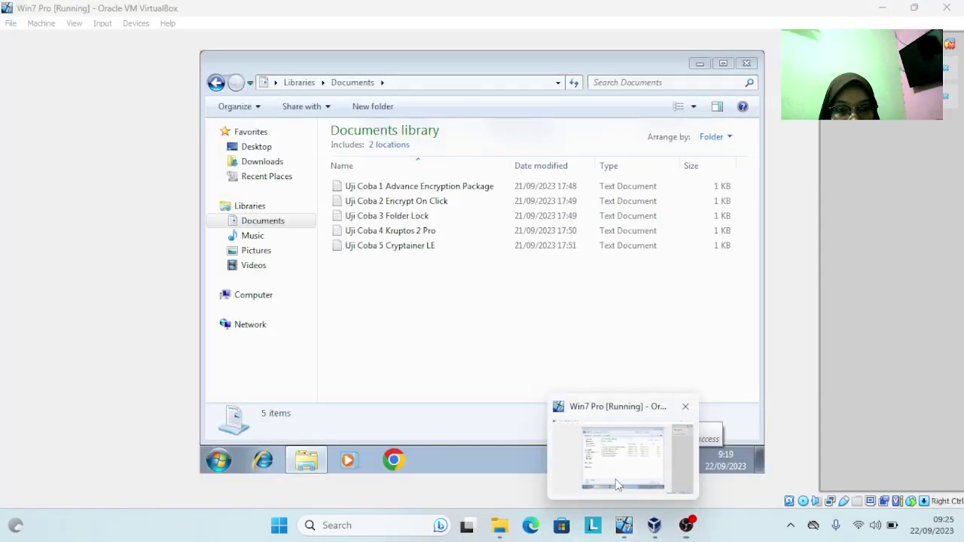
Open the Encrypt folder in Downloads, glance at Documents, and come back to Encrypt
click(255, 162)
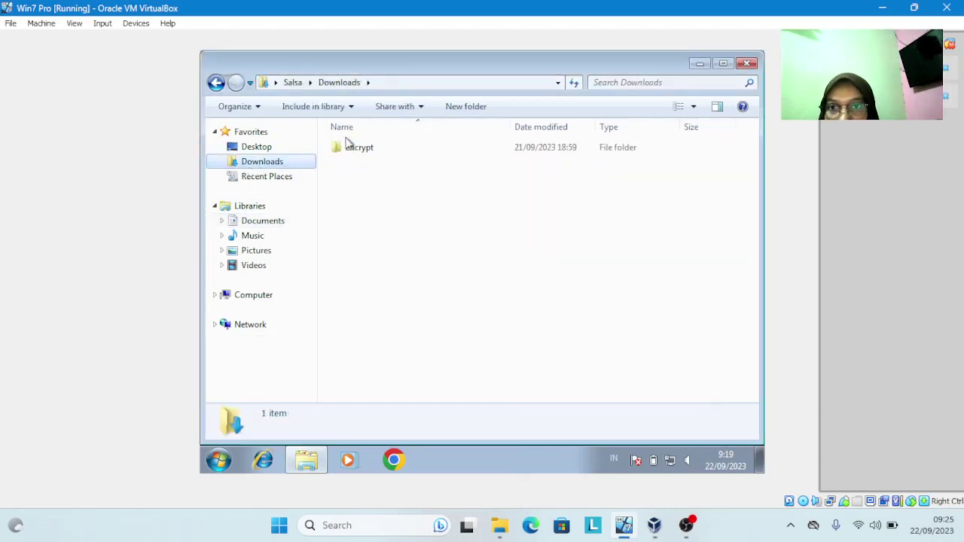
click(360, 150)
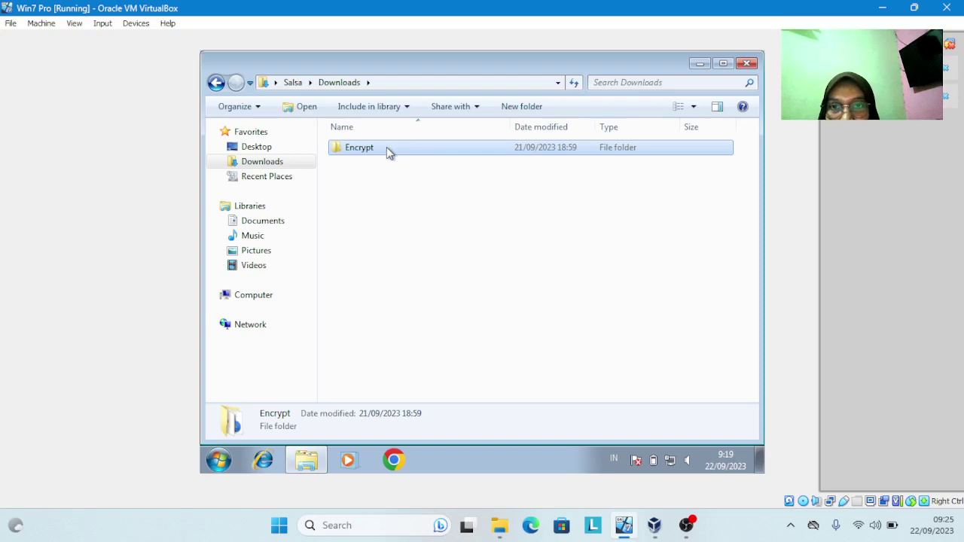
click(386, 147)
double_click(406, 155)
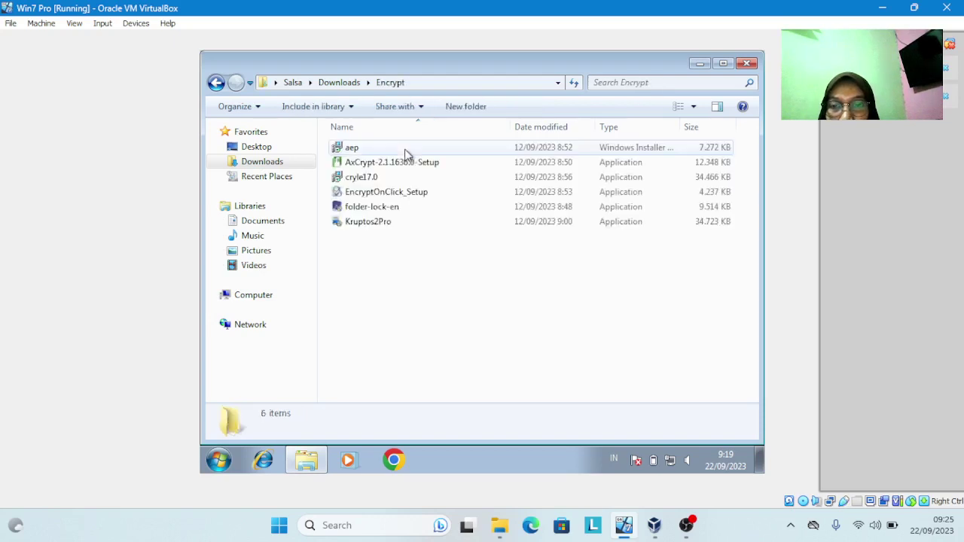
click(258, 223)
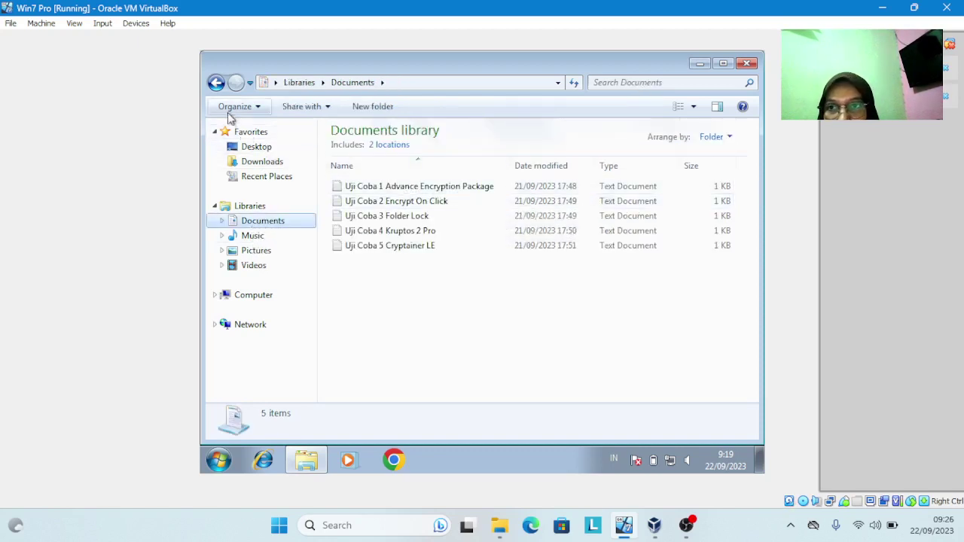
click(217, 84)
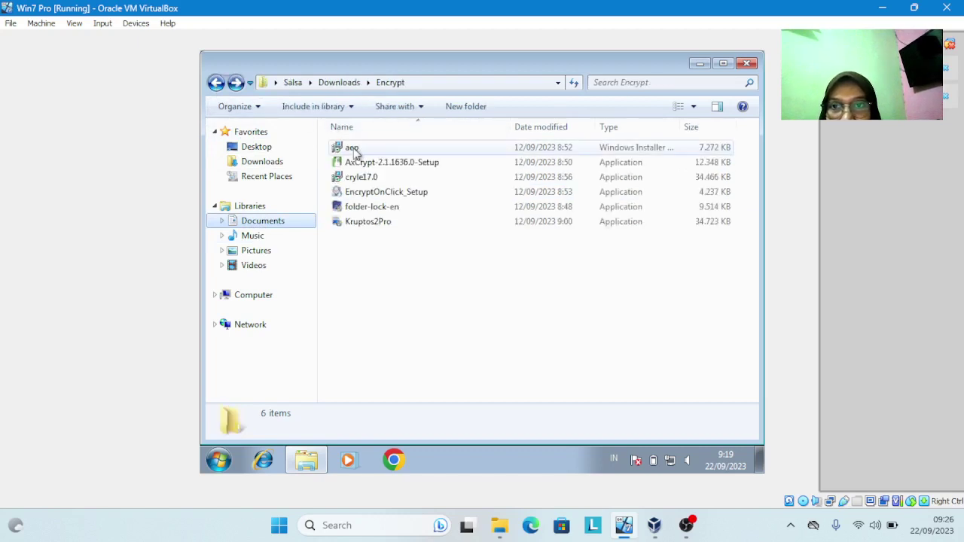
Install Advanced Encryption Package 2021 from aep.msi, accepting the license terms and the UAC prompt
click(357, 151)
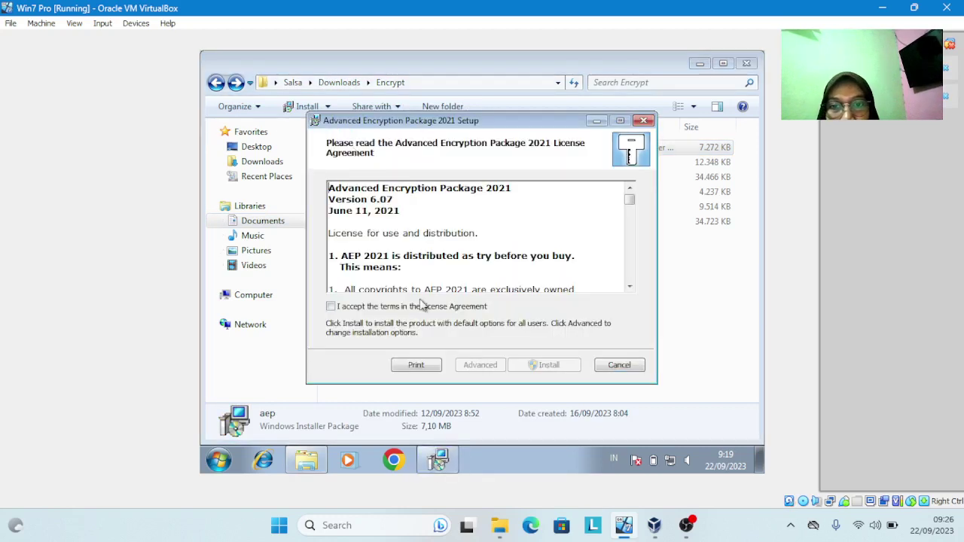
click(331, 307)
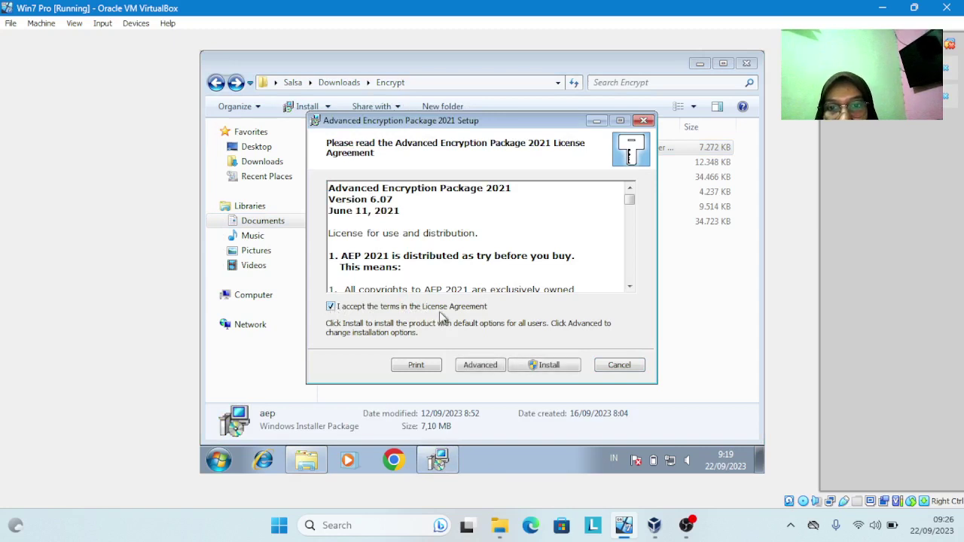
click(544, 365)
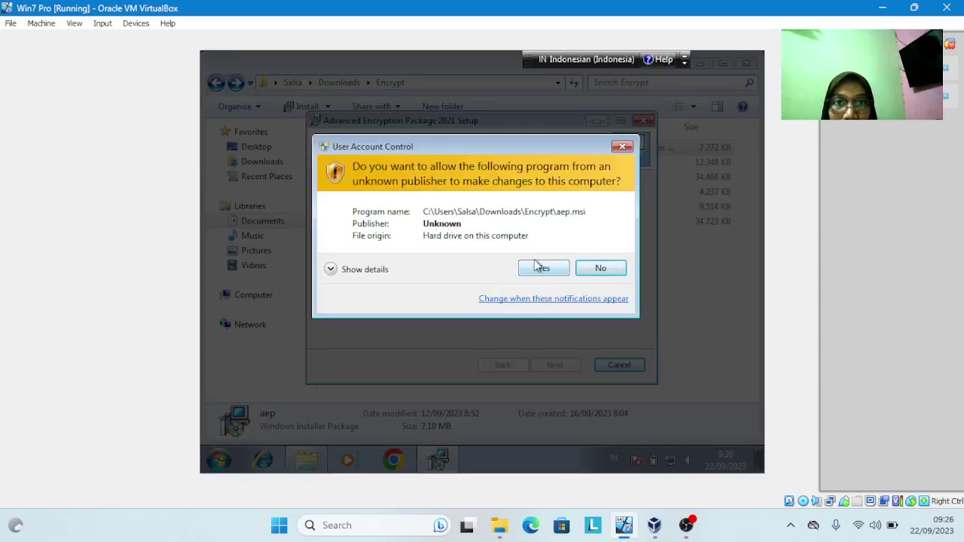
click(541, 271)
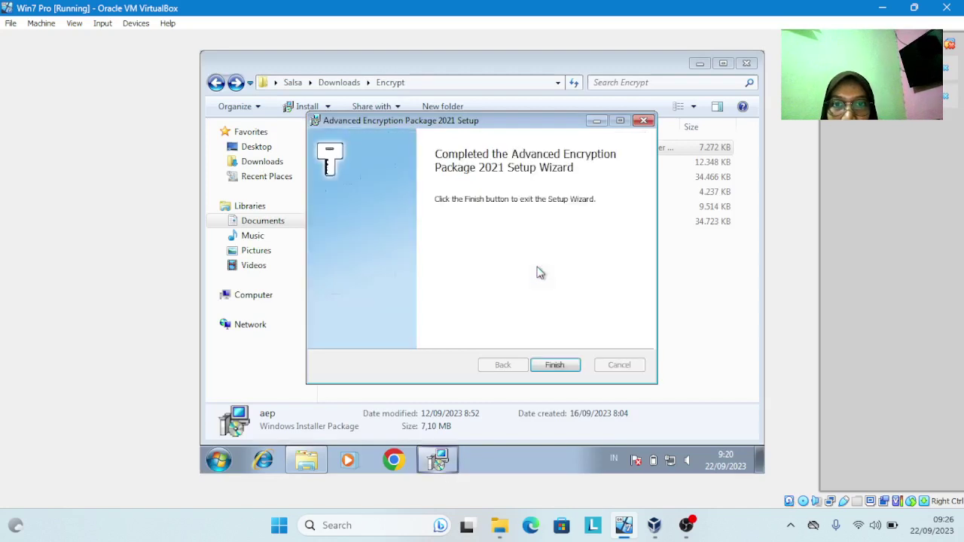
click(555, 365)
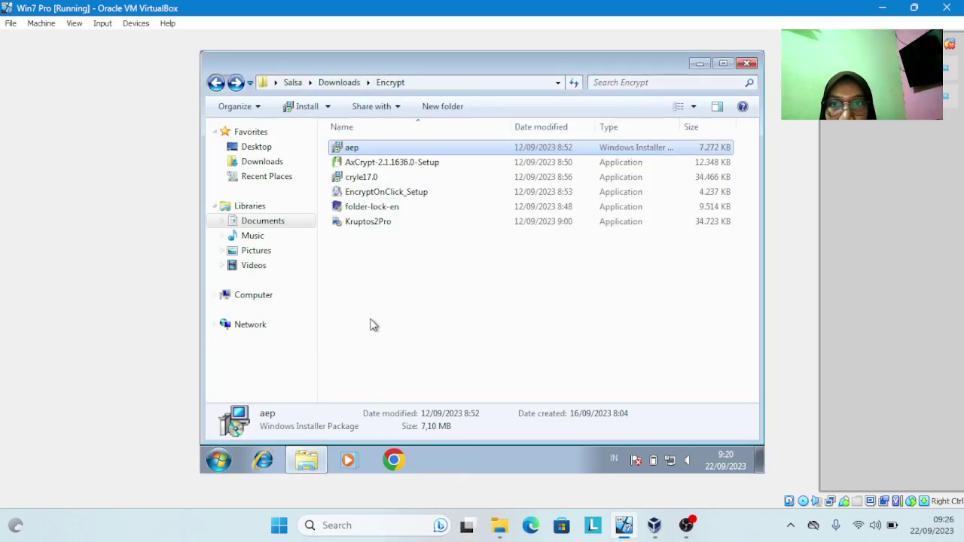
click(698, 64)
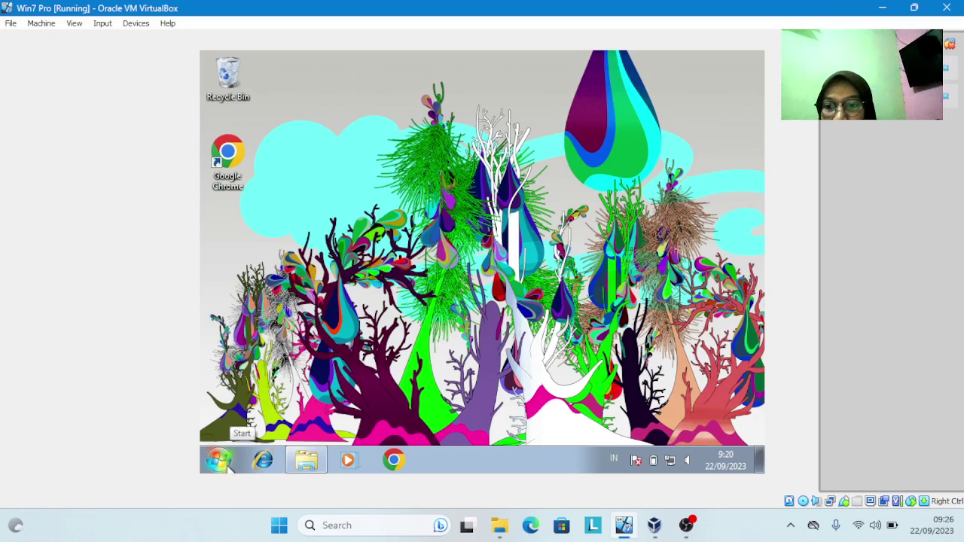
Check the Start menu, restore Explorer from the taskbar, and show the Documents library
click(228, 465)
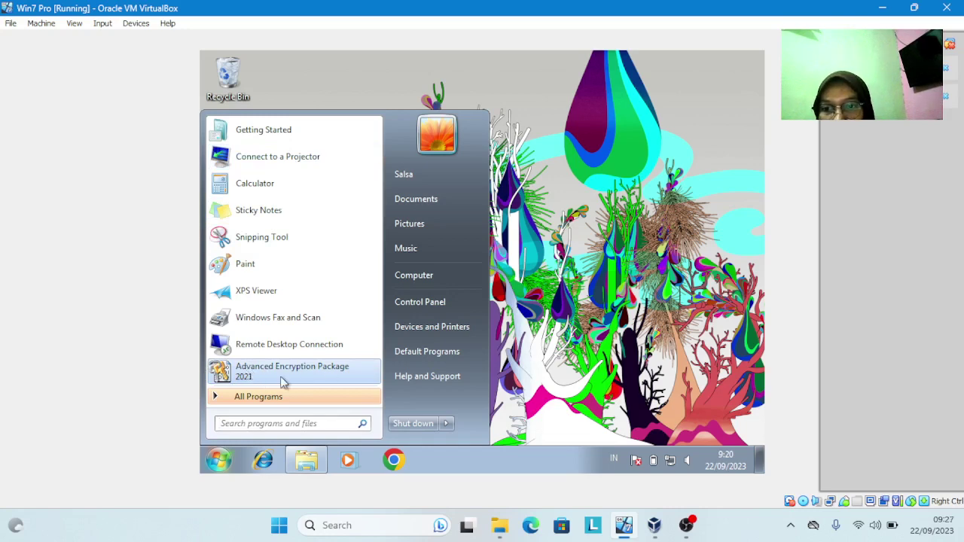
click(314, 465)
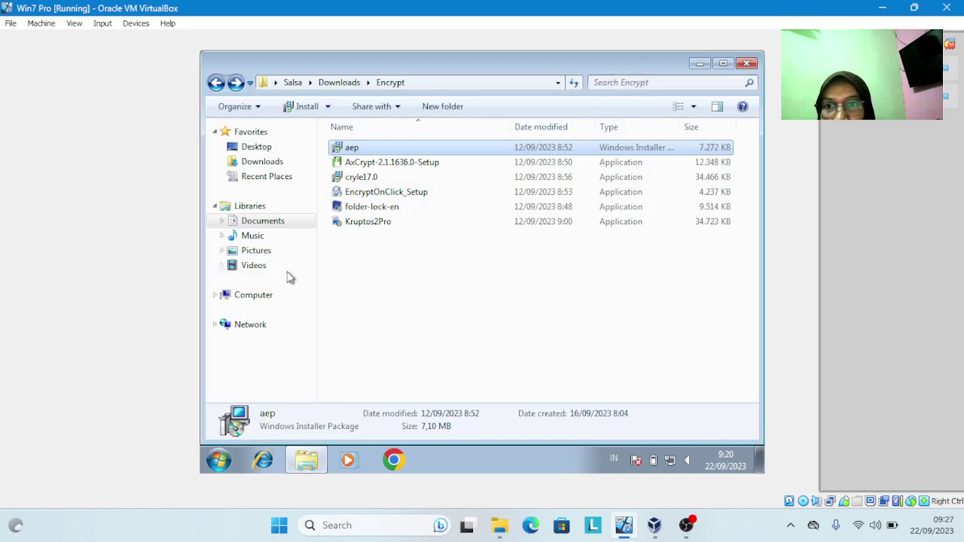
click(263, 225)
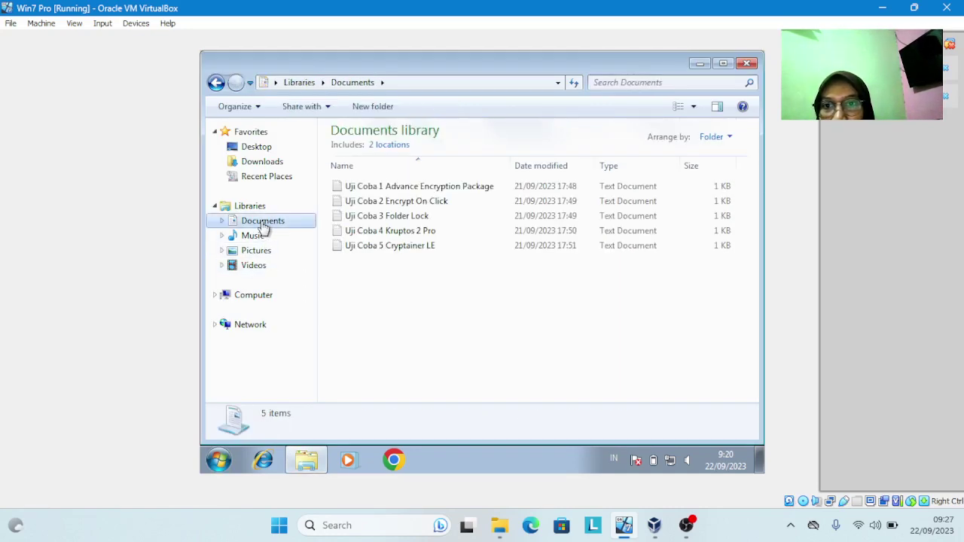
Encrypt Uji Coba 1 through the AEP 2021 context menu with a password, continuing the free trial
right_click(431, 192)
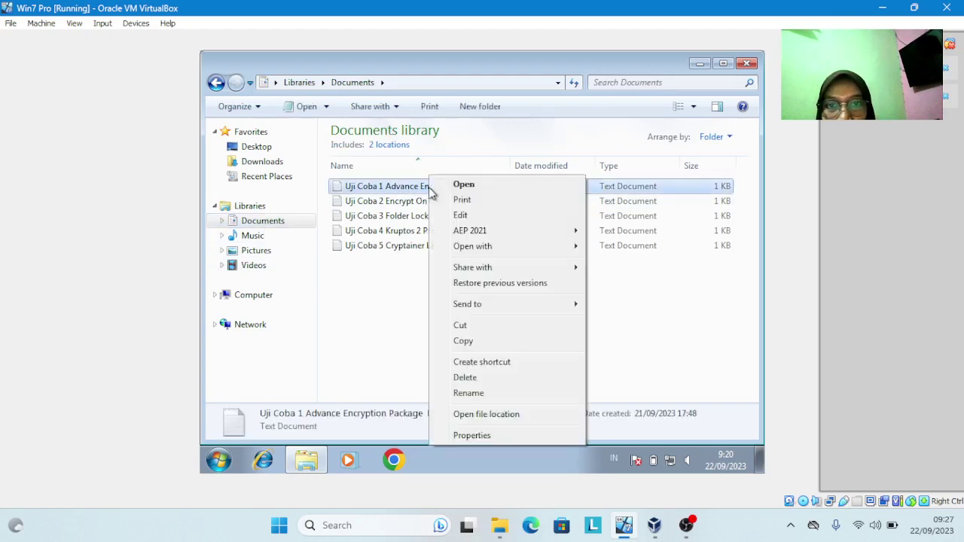
mouse_move(471, 235)
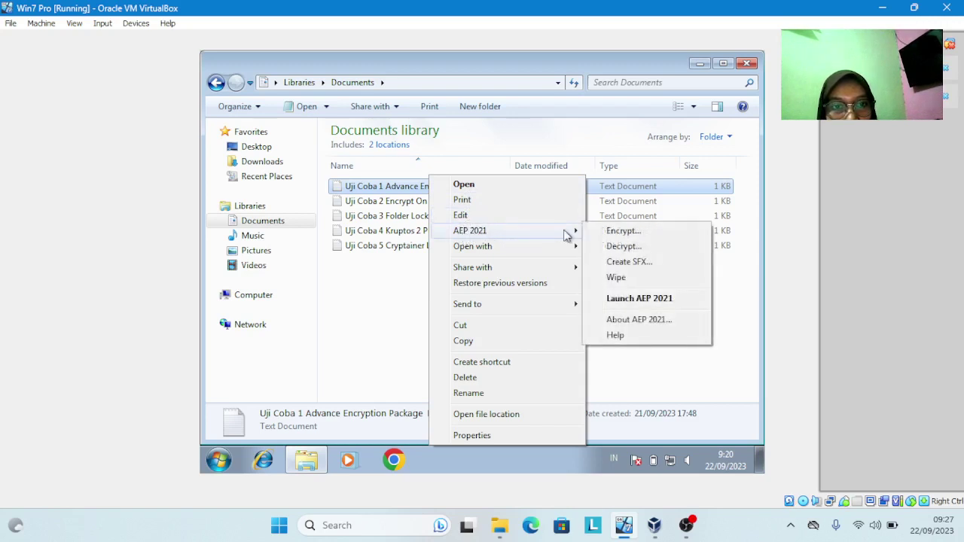
click(624, 233)
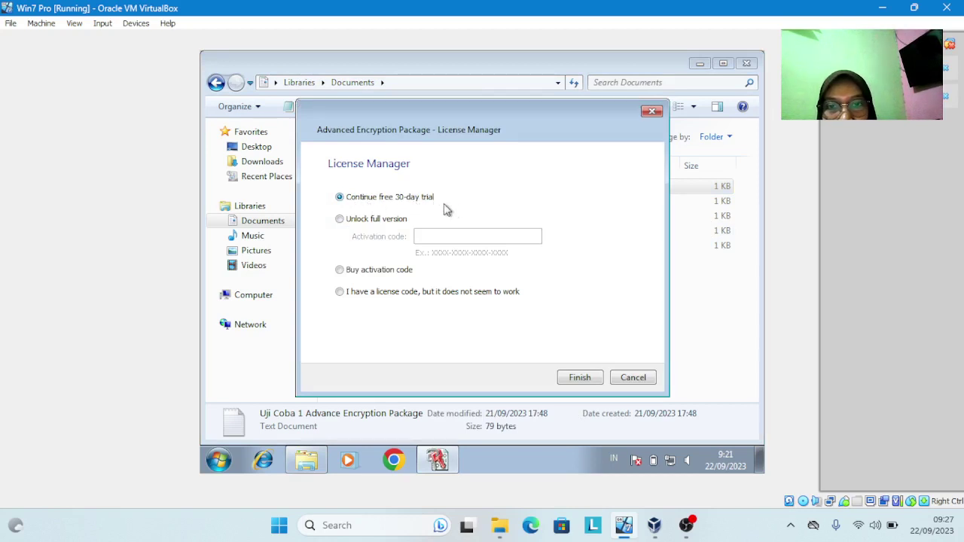
click(579, 379)
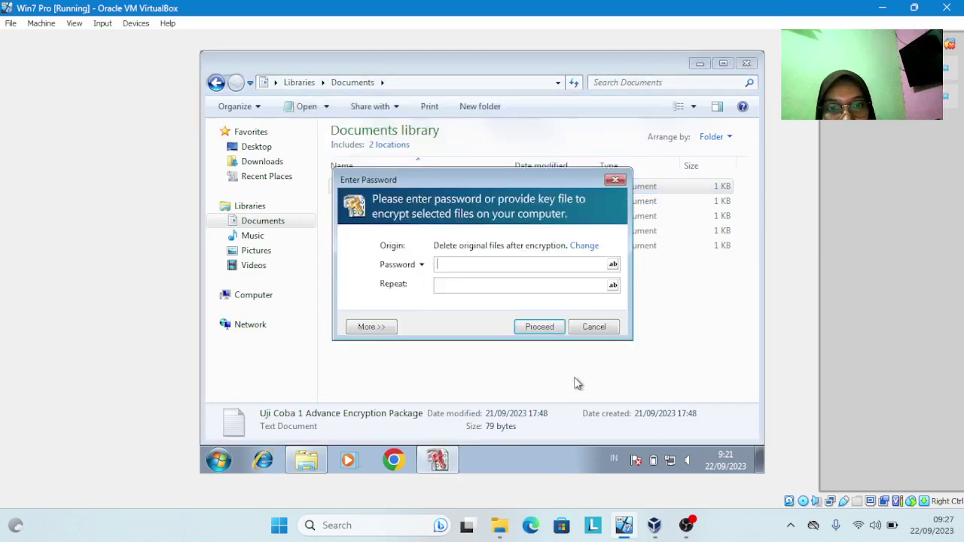
click(495, 268)
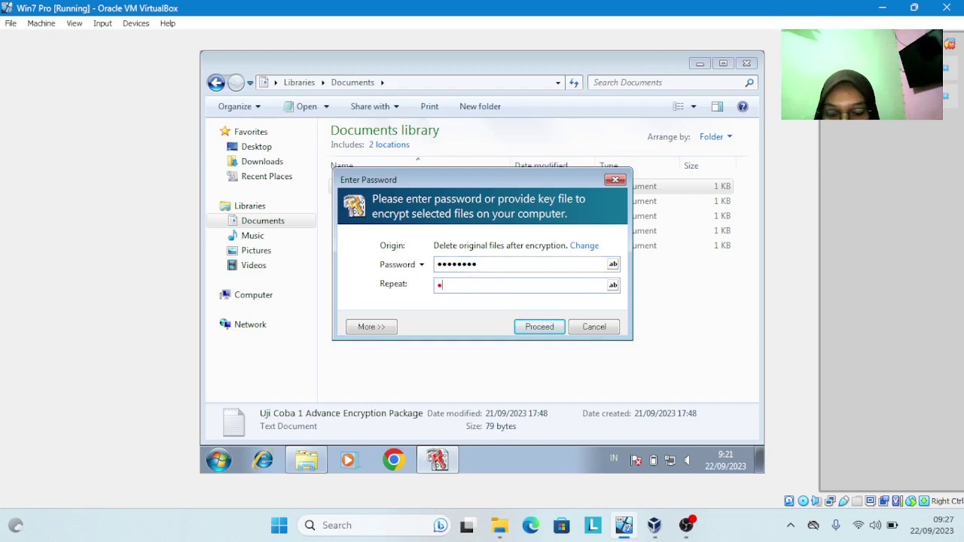
text(••)
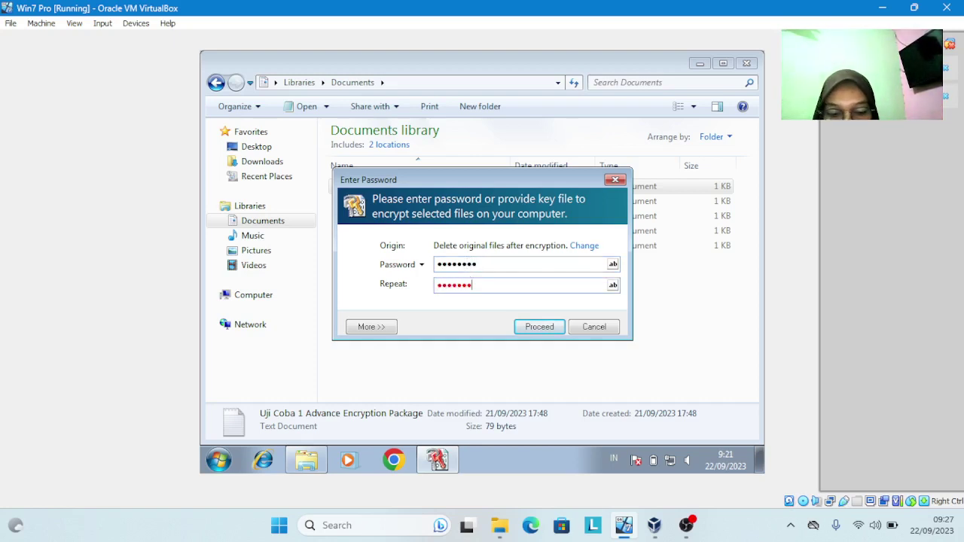
click(537, 327)
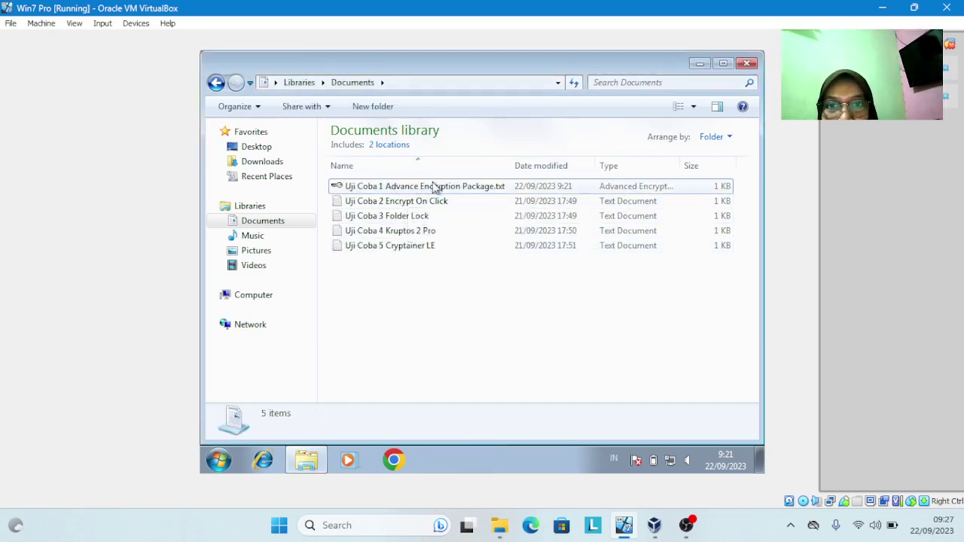
Open the encrypted Uji Coba 1 file, continue the trial, and cancel the password prompt
double_click(462, 191)
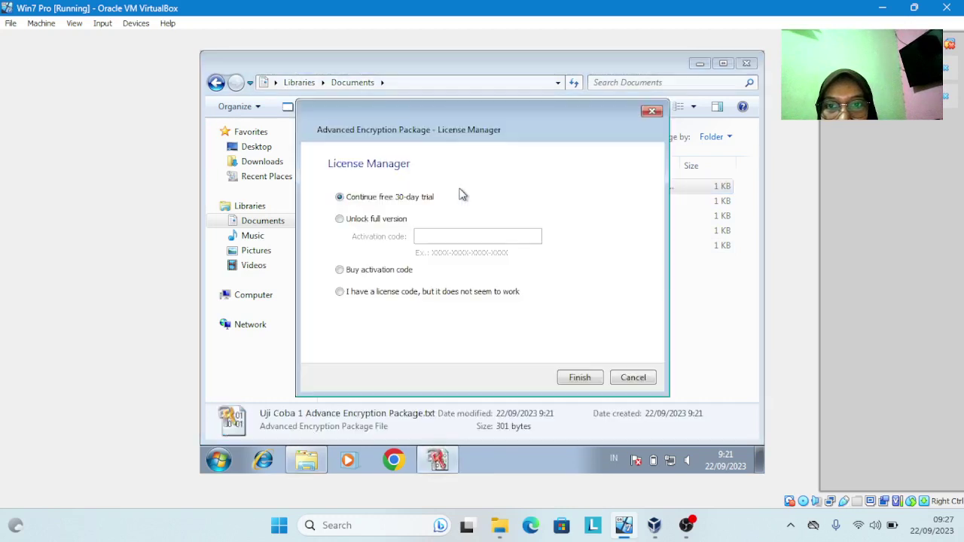
click(579, 379)
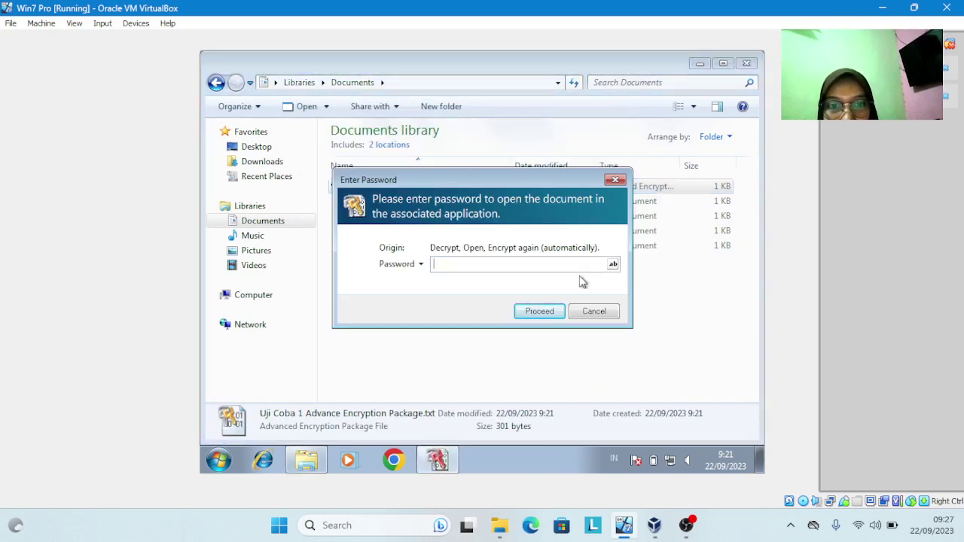
click(595, 311)
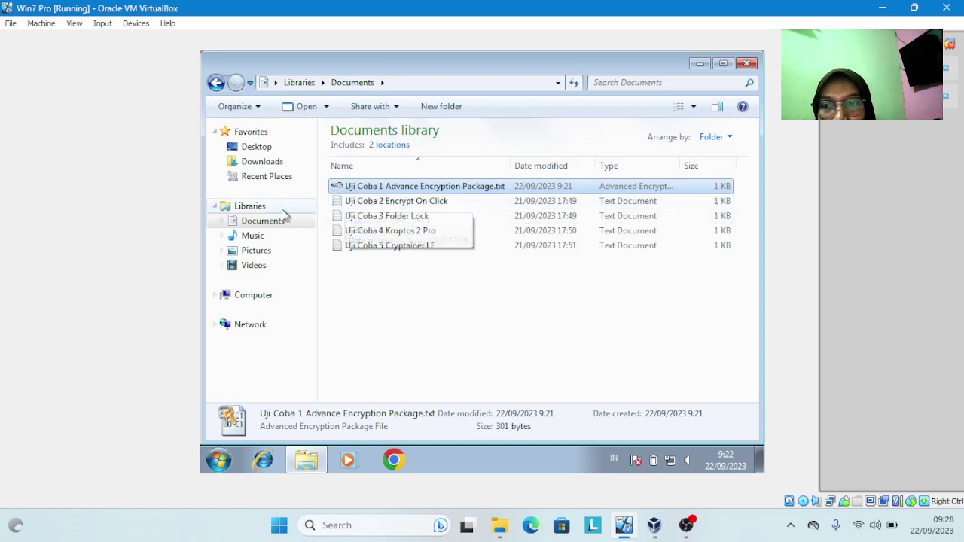
Run EncryptOnClick_Setup from Downloads > Encrypt, accept the license, and install with defaults plus a desktop shortcut
click(264, 166)
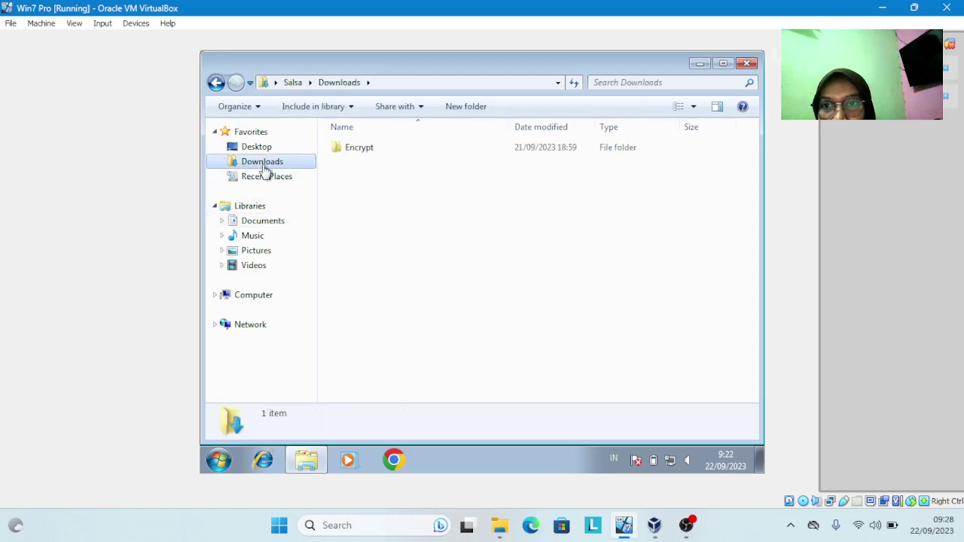
double_click(350, 151)
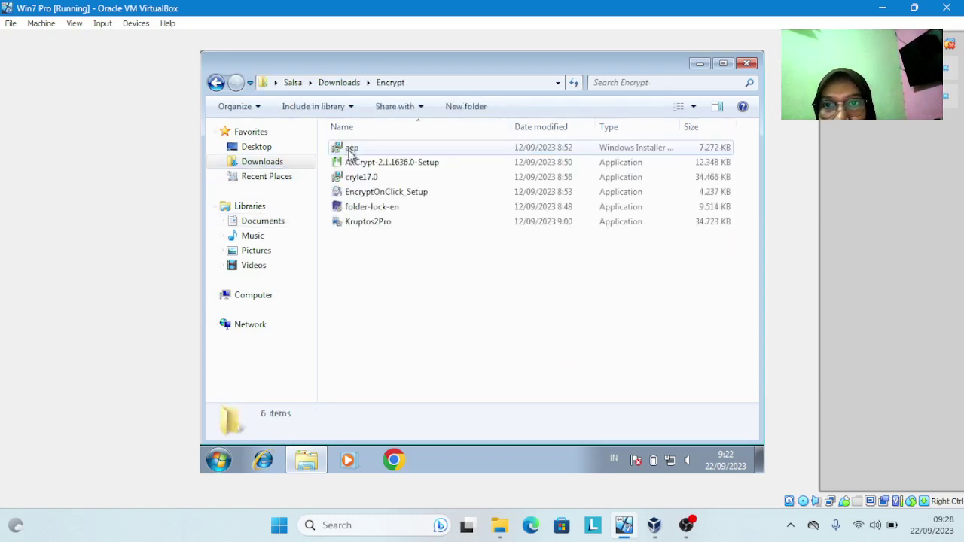
double_click(396, 195)
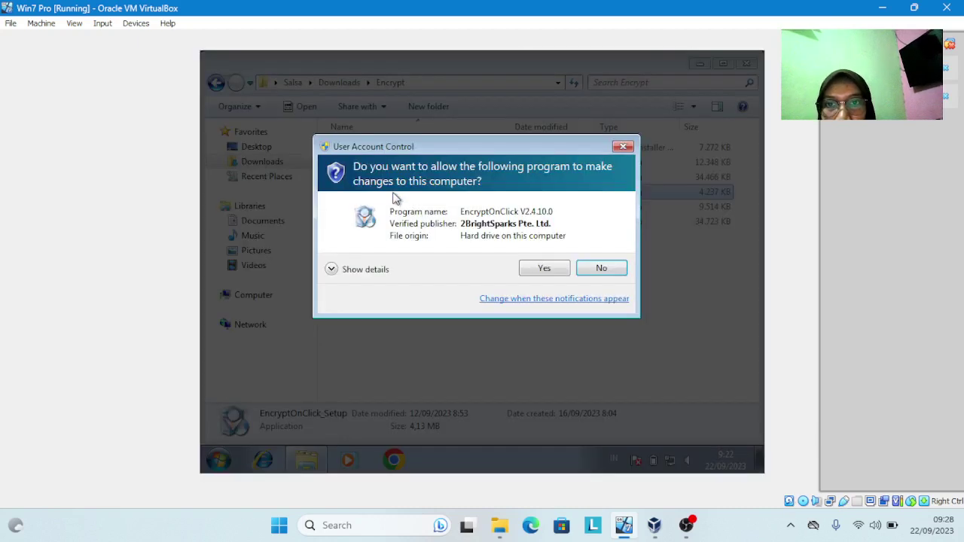
click(564, 270)
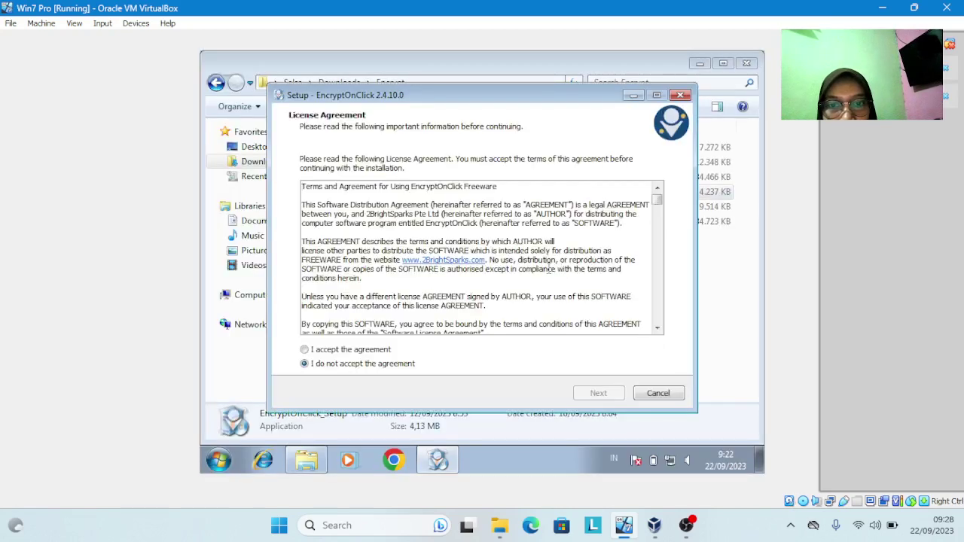
click(367, 351)
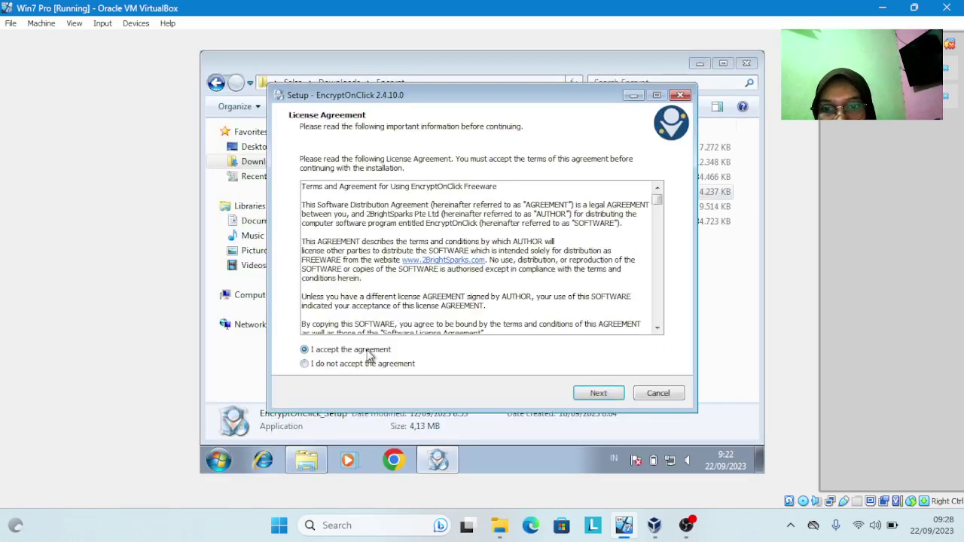
click(608, 397)
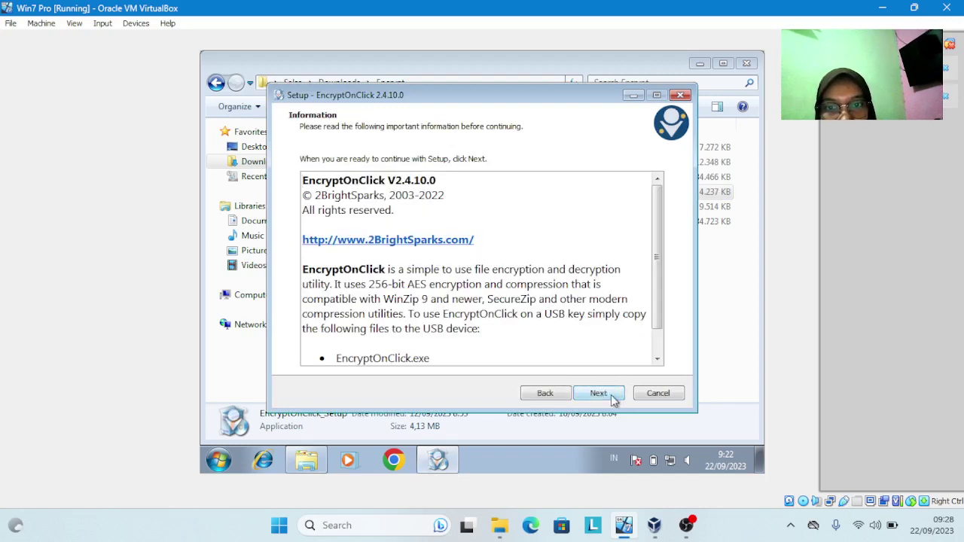
click(598, 393)
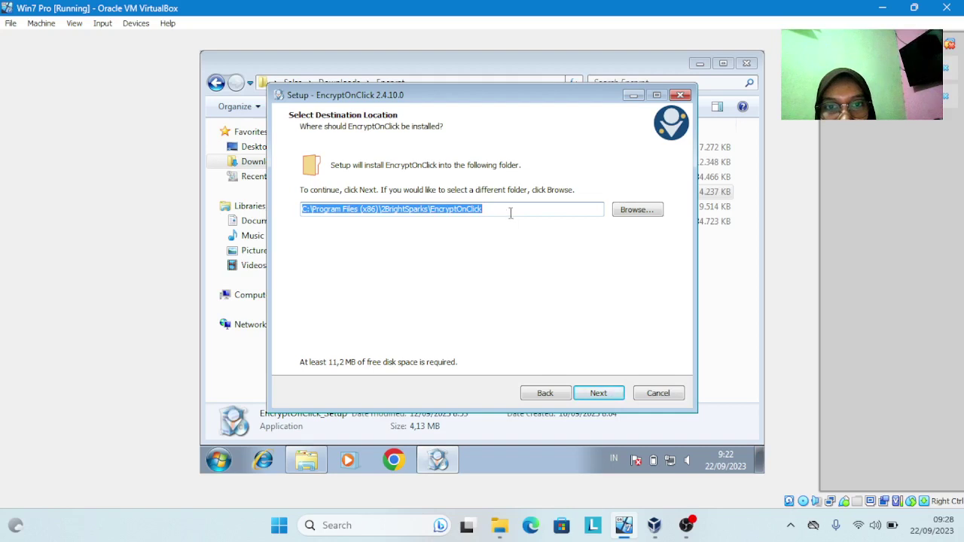
click(607, 392)
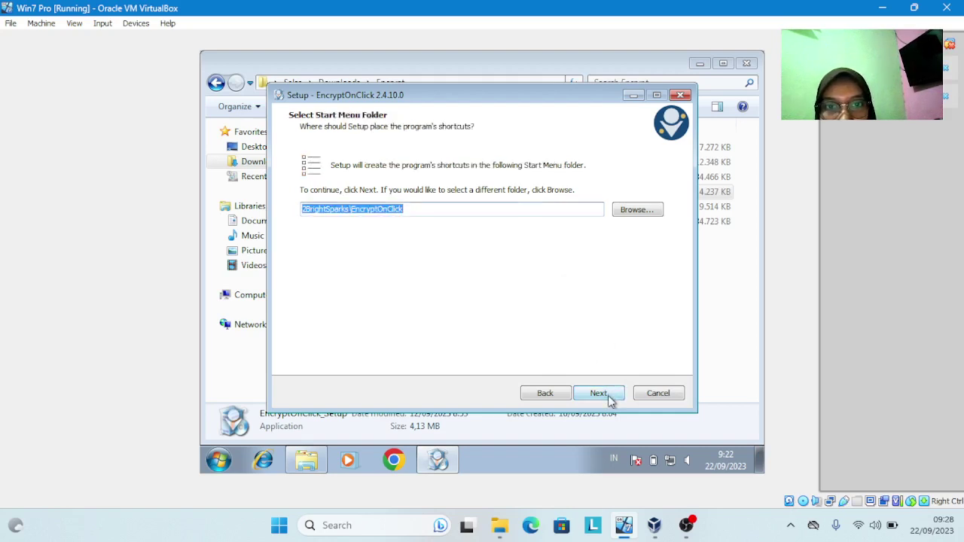
click(607, 395)
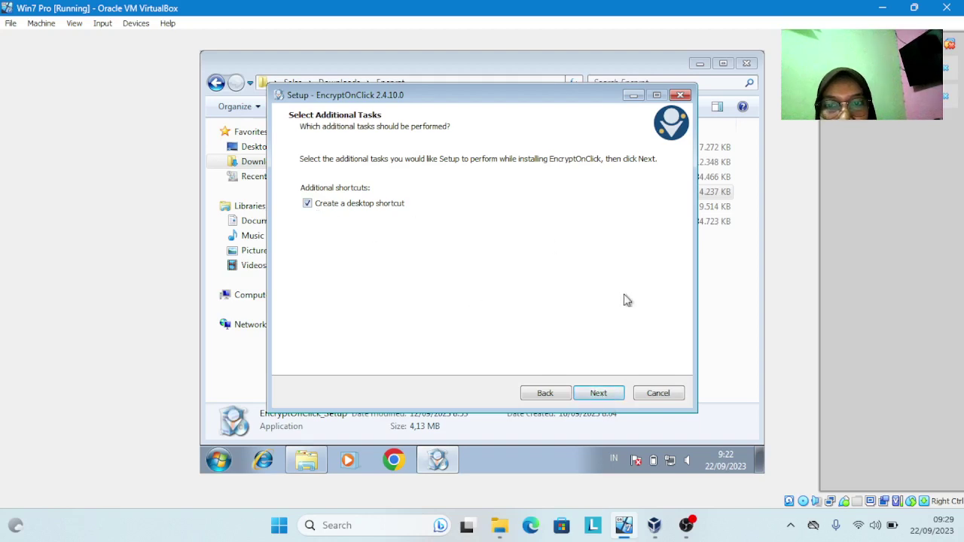
click(600, 393)
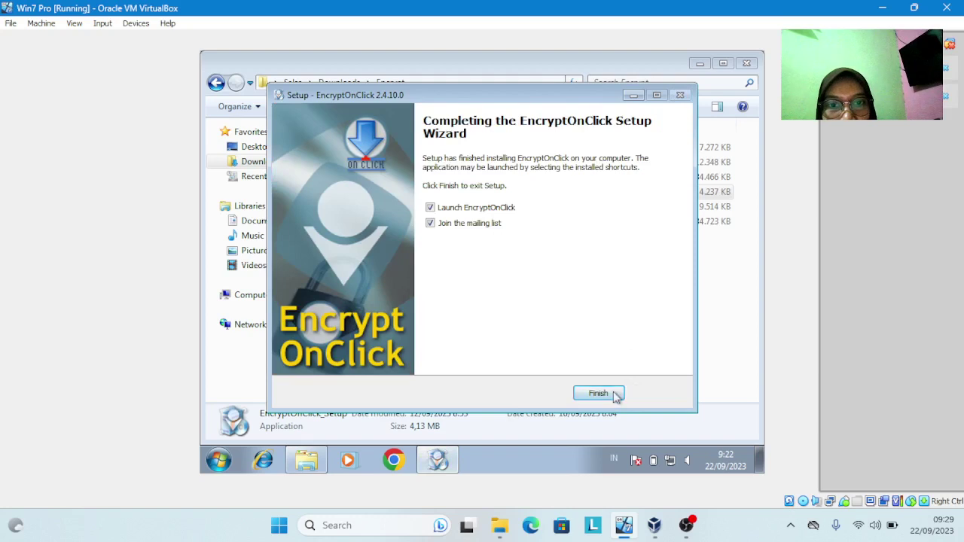
Finish EncryptOnClick setup, close its window and the Chrome mailing-list page, then show Documents
click(598, 394)
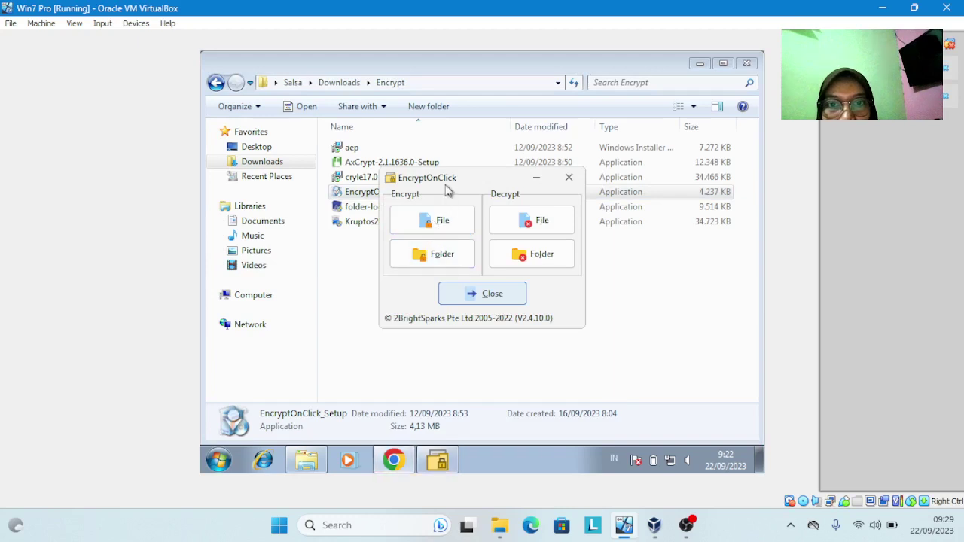
click(449, 294)
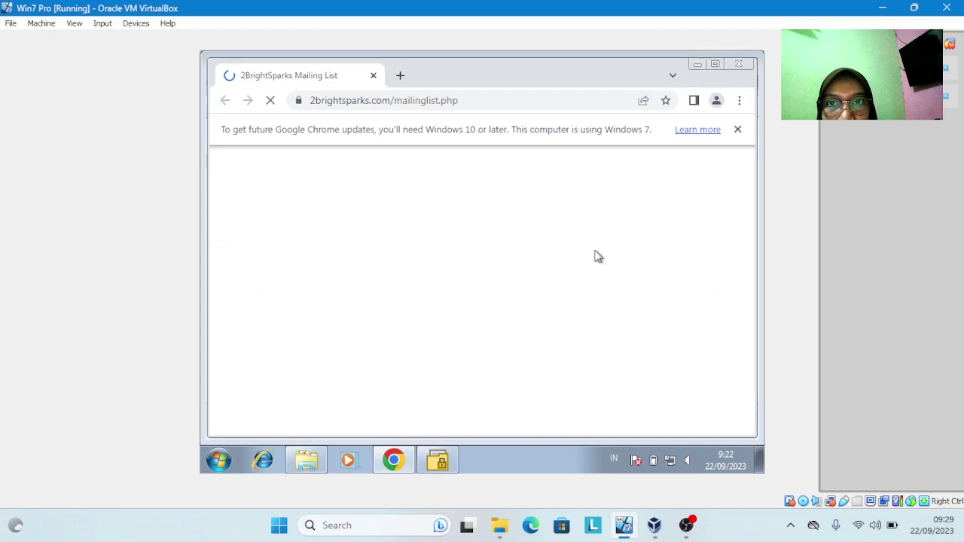
click(739, 67)
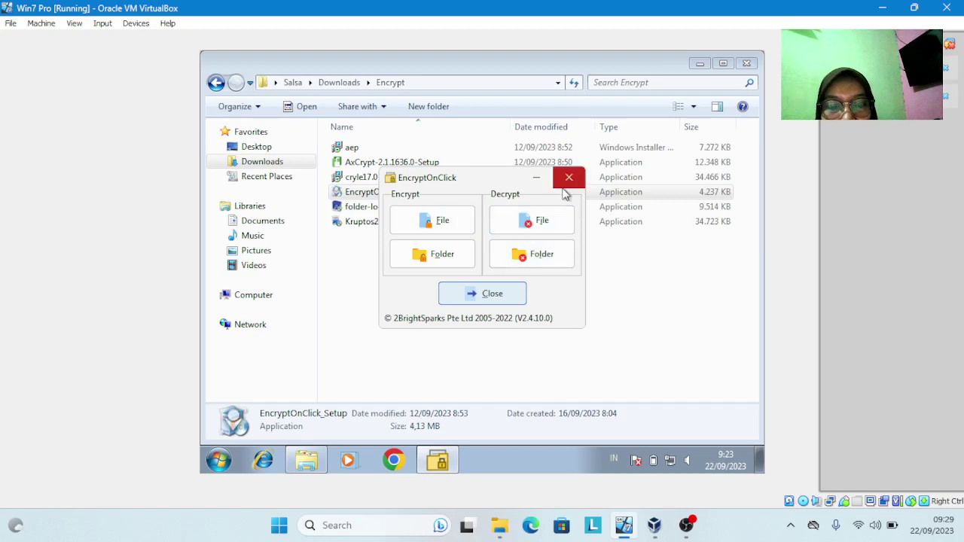
click(492, 294)
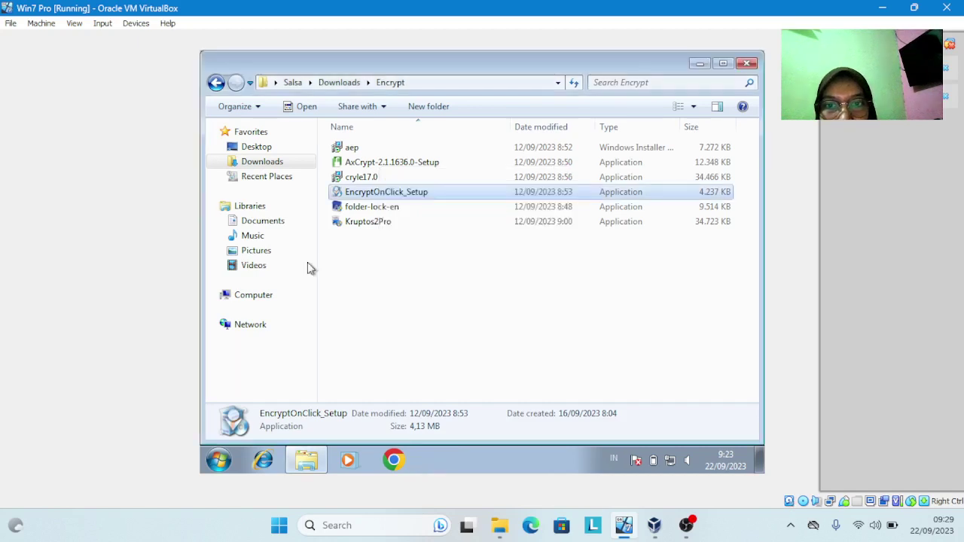
click(270, 226)
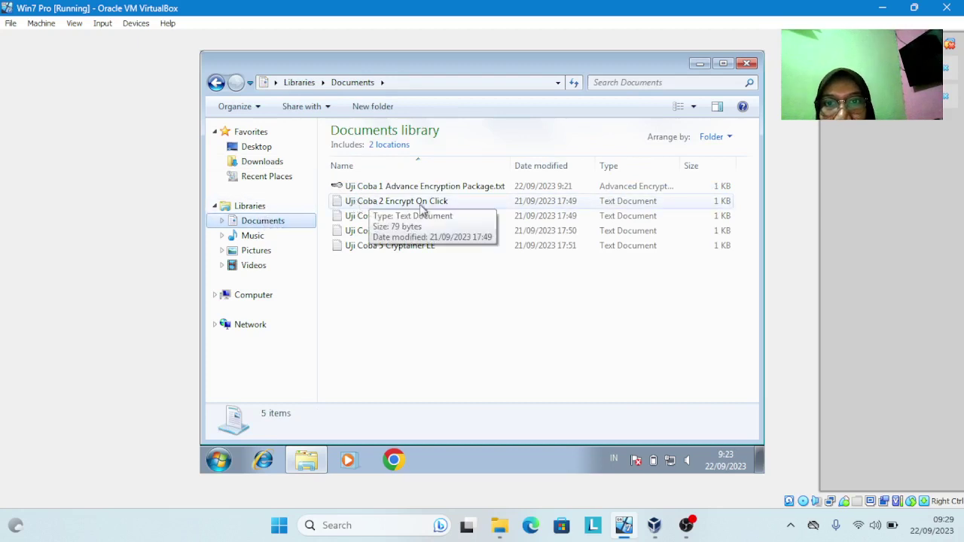
right_click(422, 204)
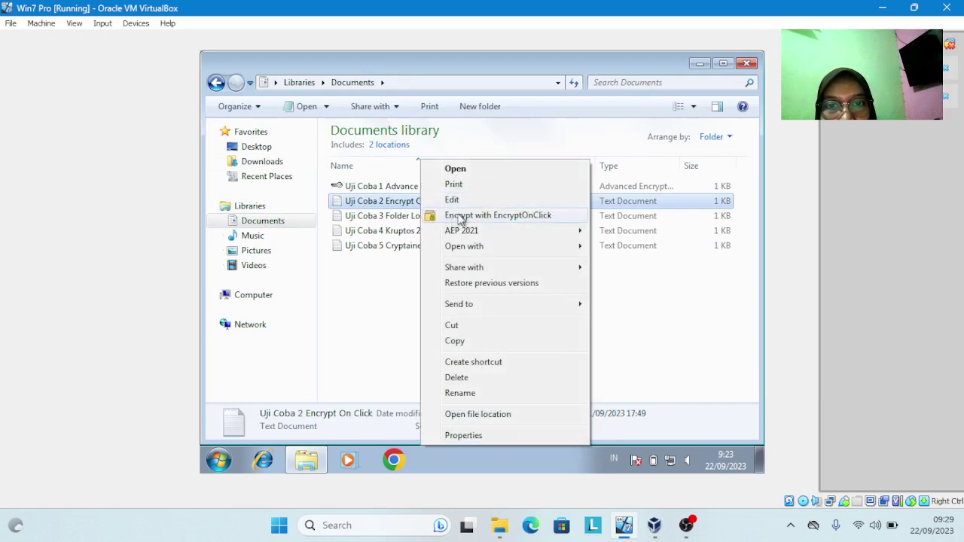
click(518, 216)
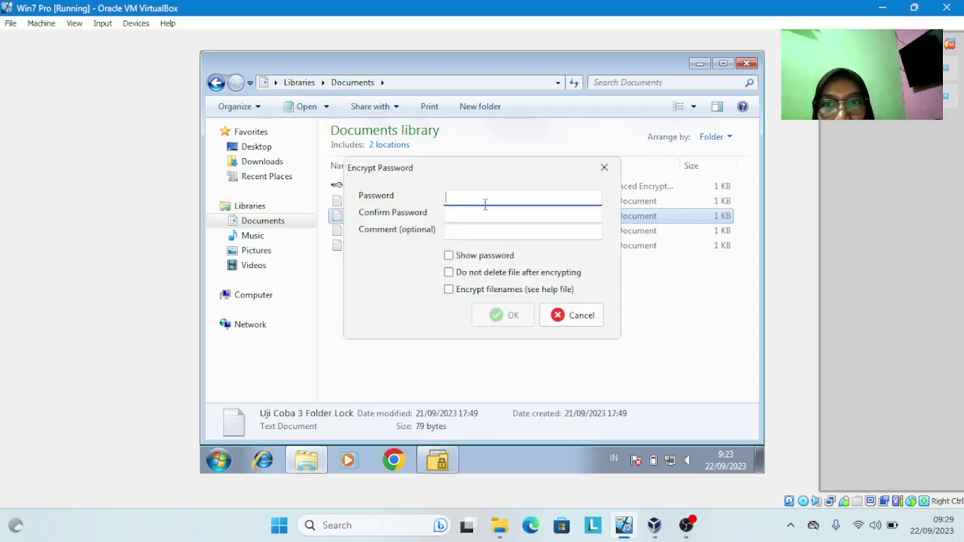
click(513, 214)
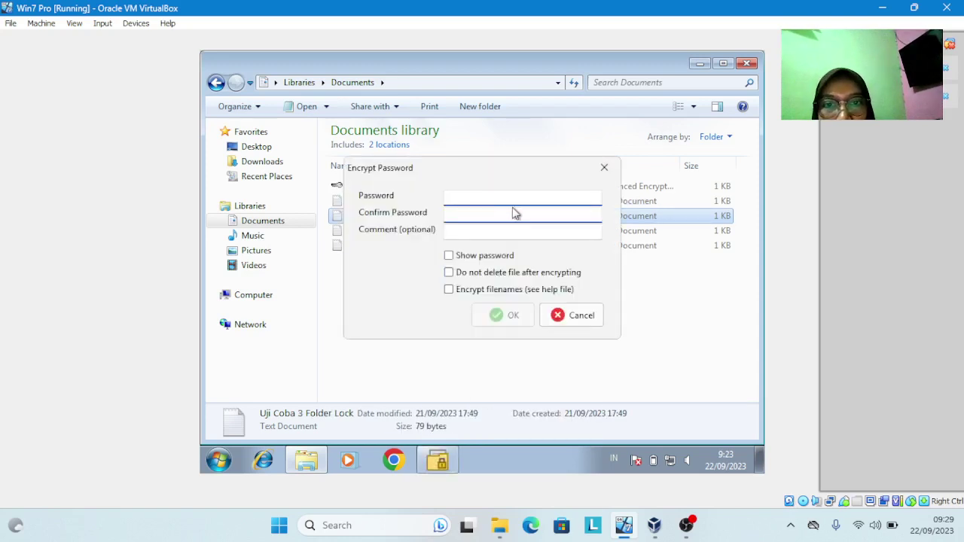
click(604, 168)
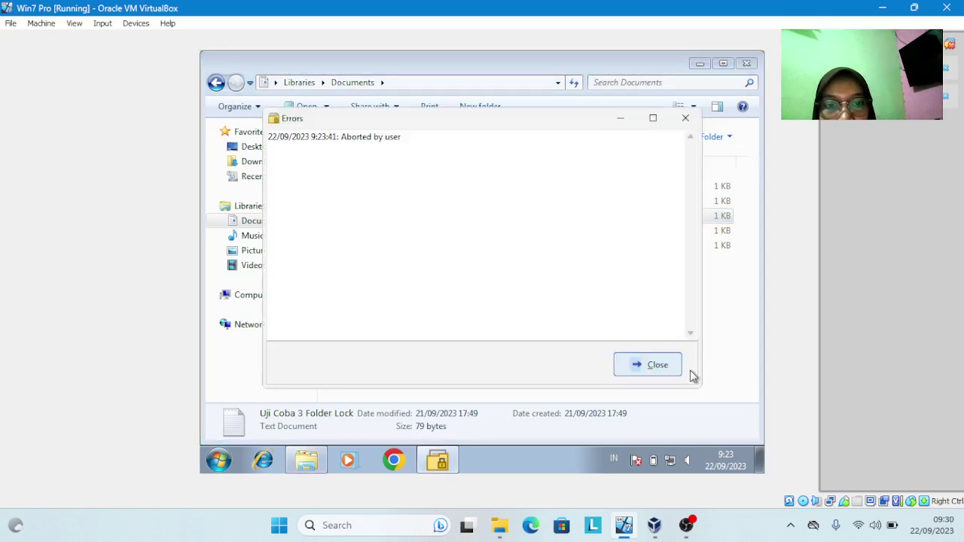
click(656, 365)
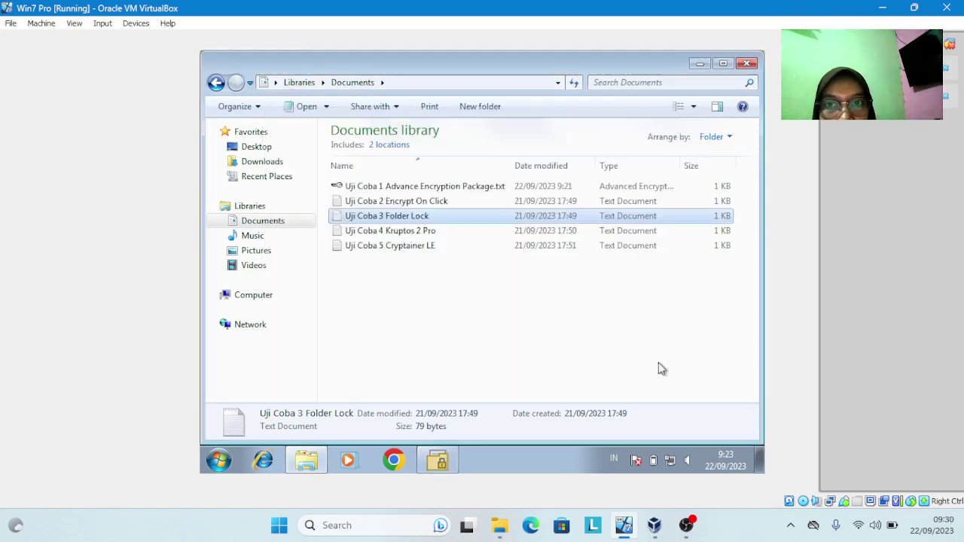
click(435, 205)
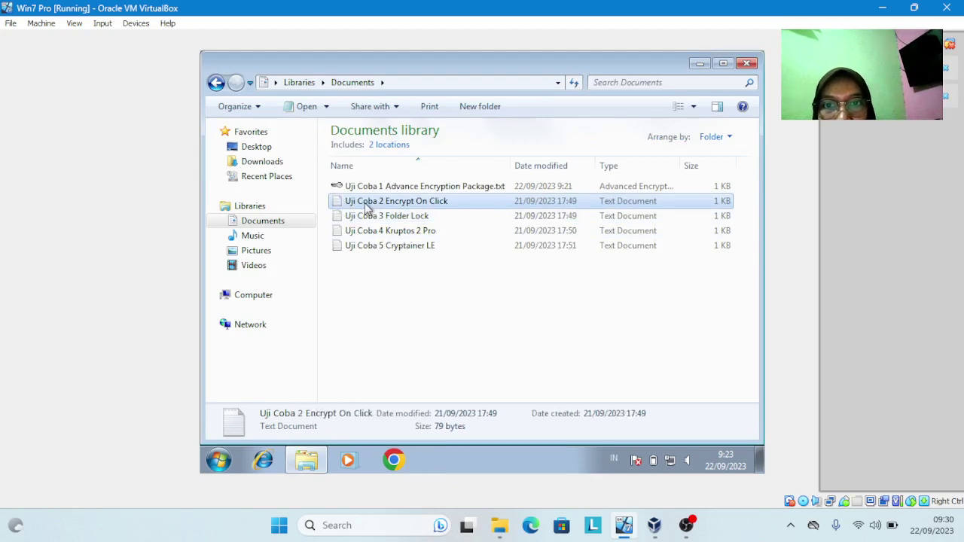
Encrypt Uji Coba 2 Encrypt On Click.txt with EncryptOnClick, entering and confirming a password
right_click(415, 206)
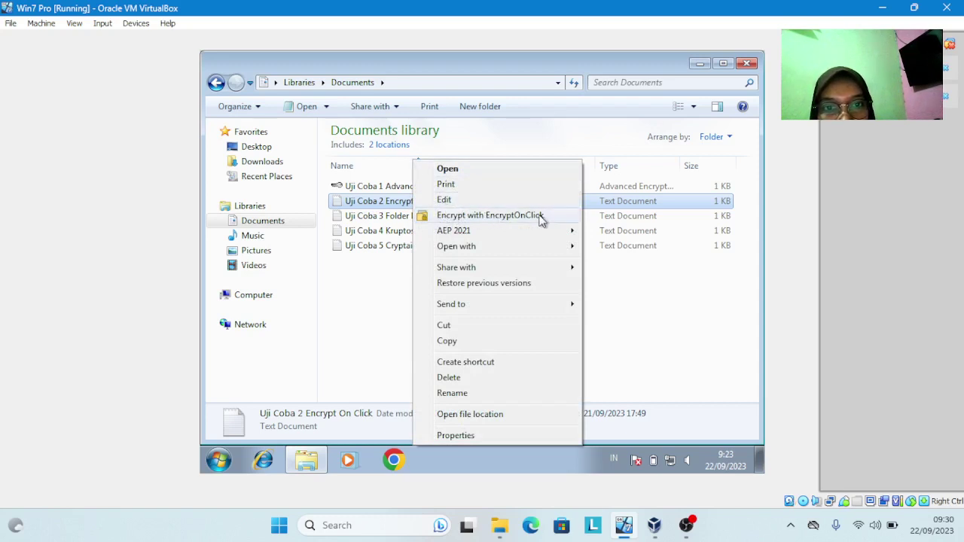
click(485, 216)
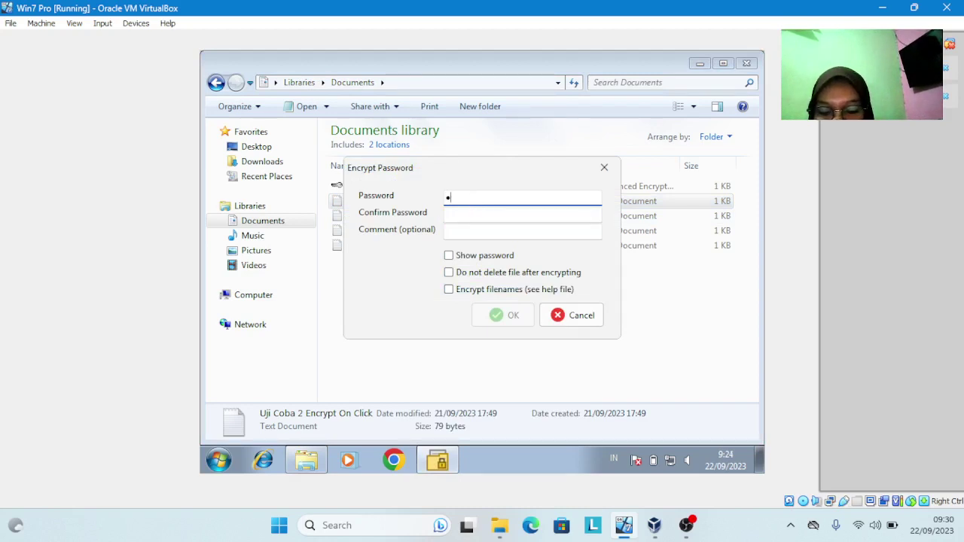
text(••)
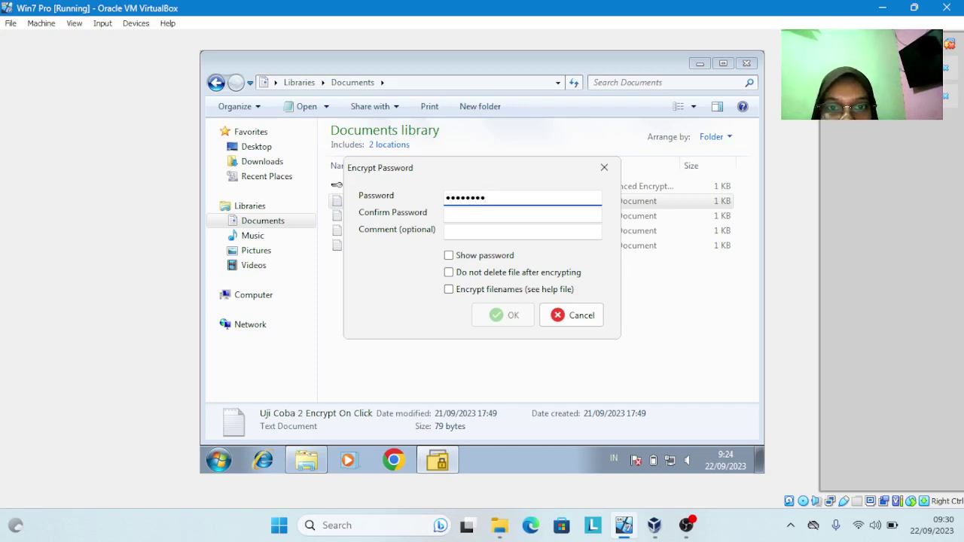
click(473, 213)
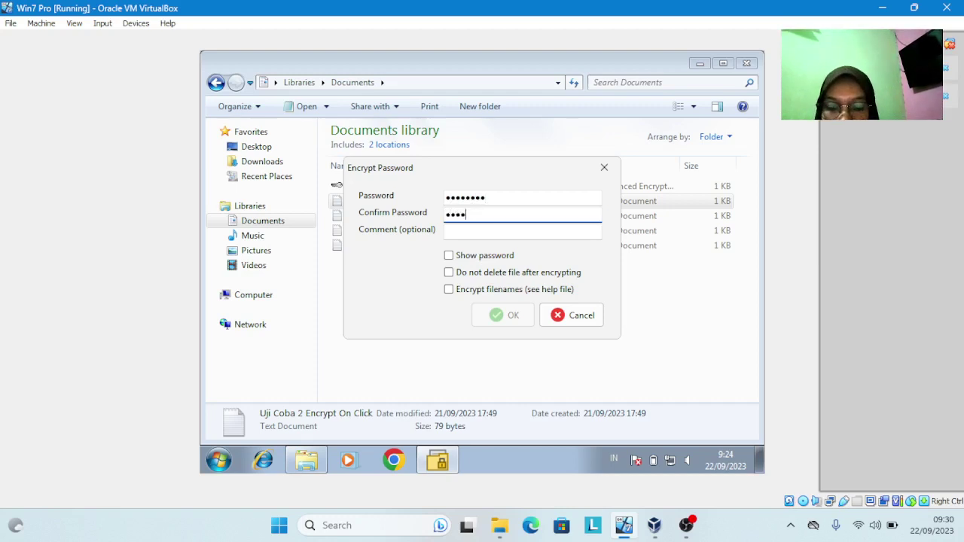
text(12345678)
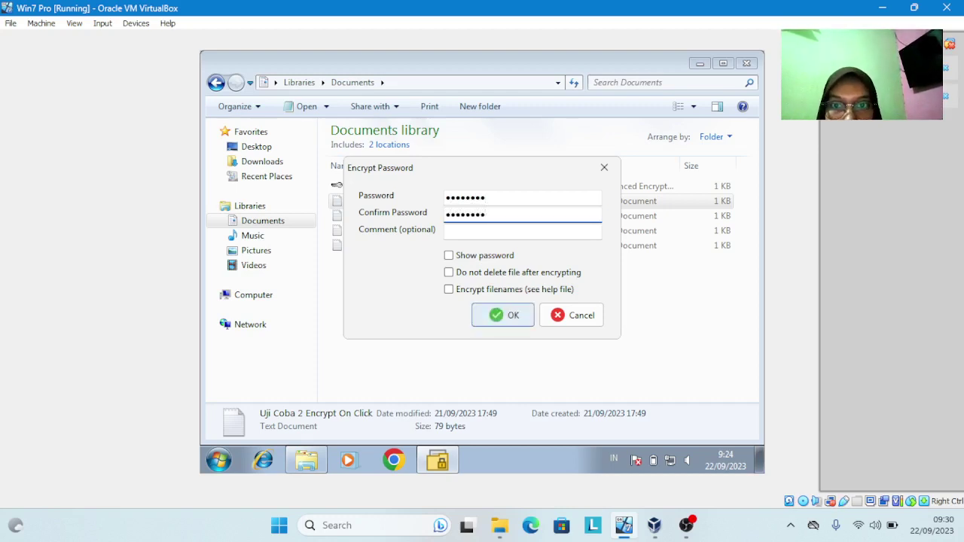
click(471, 231)
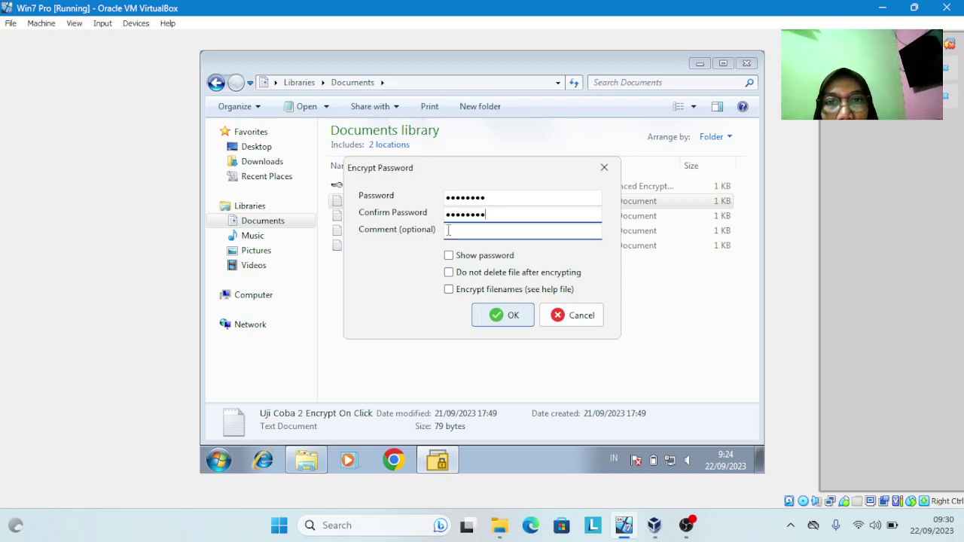
click(465, 229)
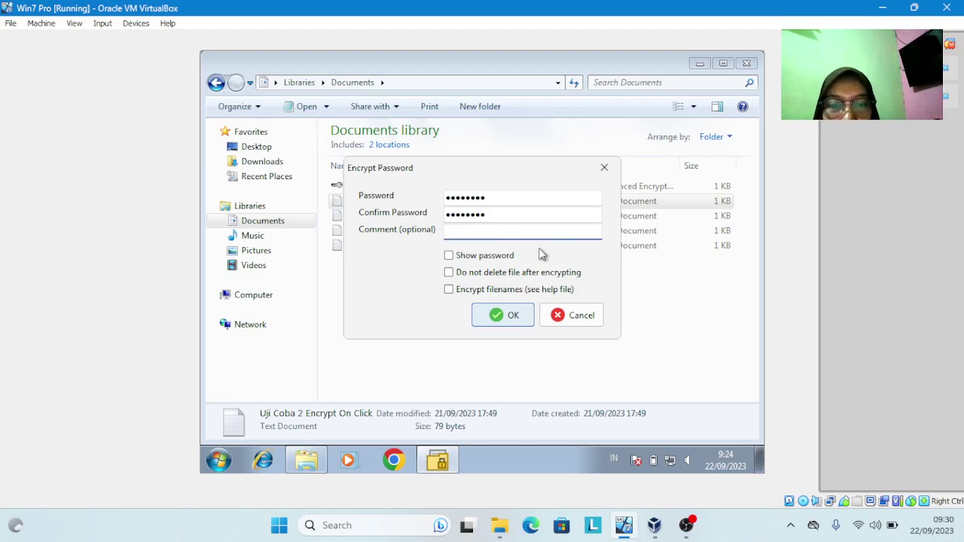
click(502, 322)
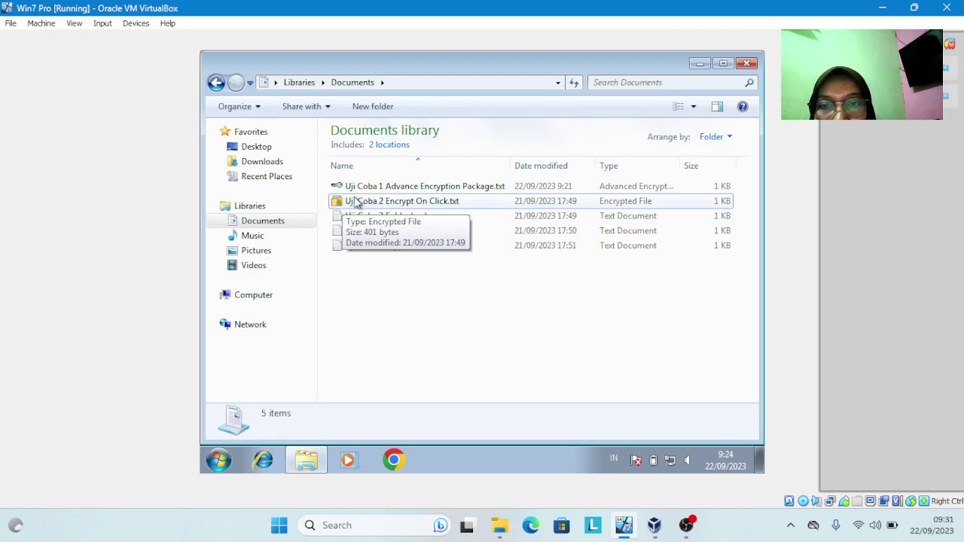
Open the encrypted Uji Coba 2 file, cancel decryption, and dismiss the aborted-by-user error
double_click(407, 202)
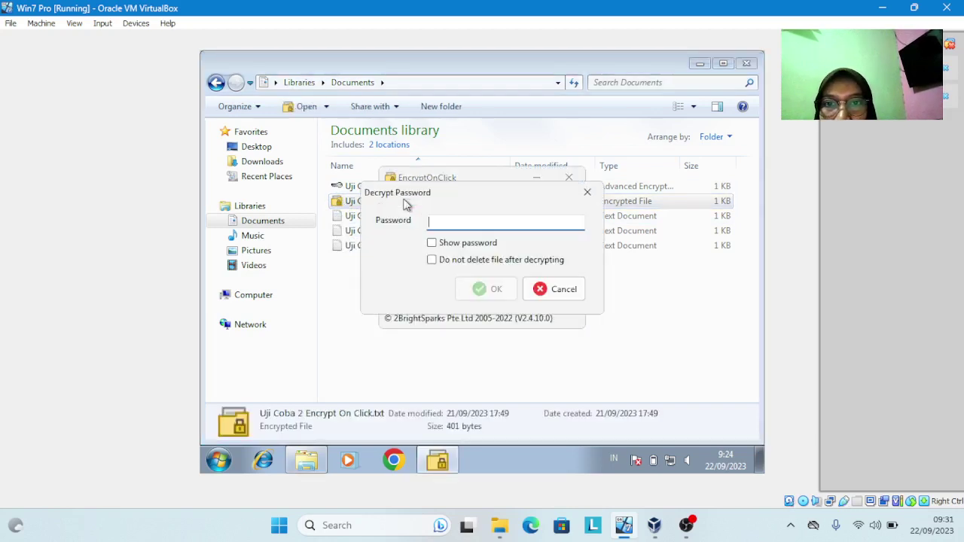
click(566, 283)
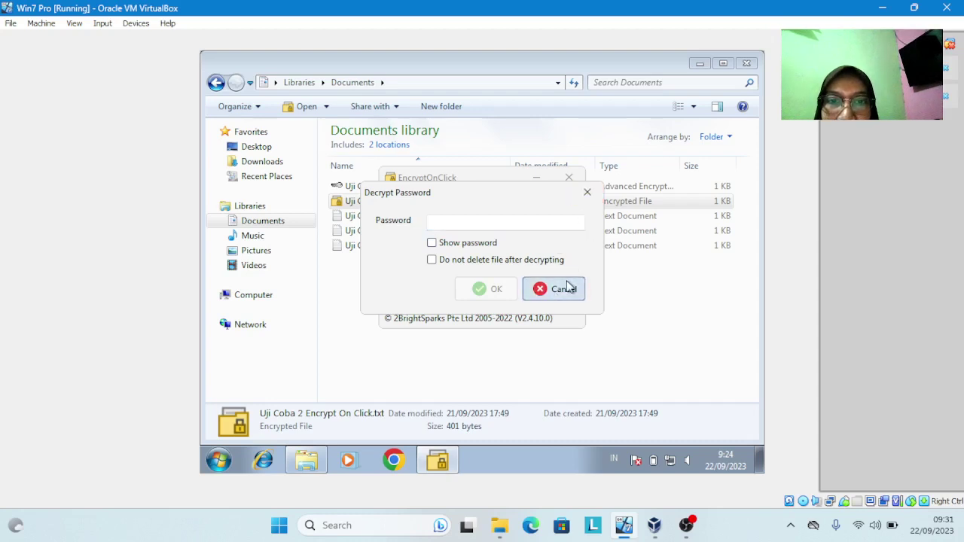
click(693, 123)
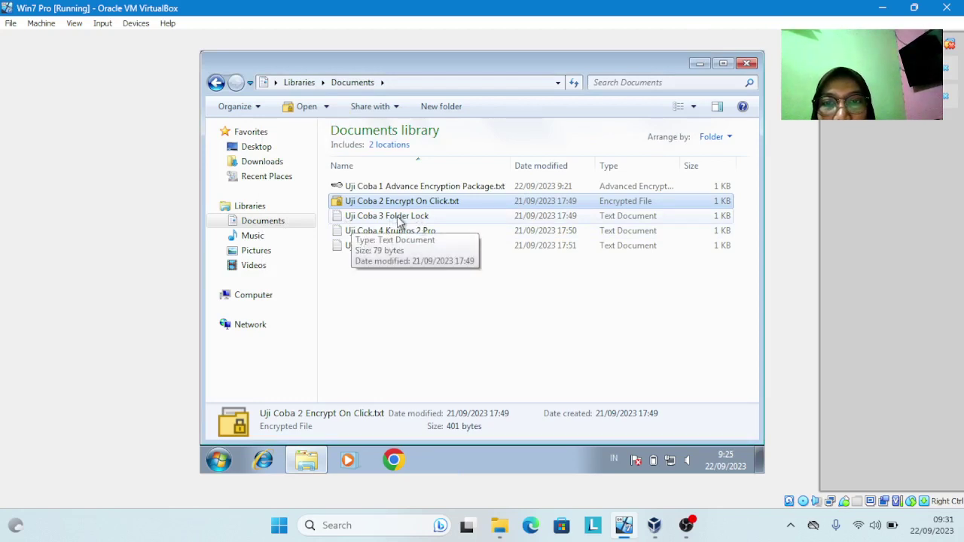
Launch the folder-lock-en installer from Downloads > Encrypt and approve the UAC prompt
click(263, 163)
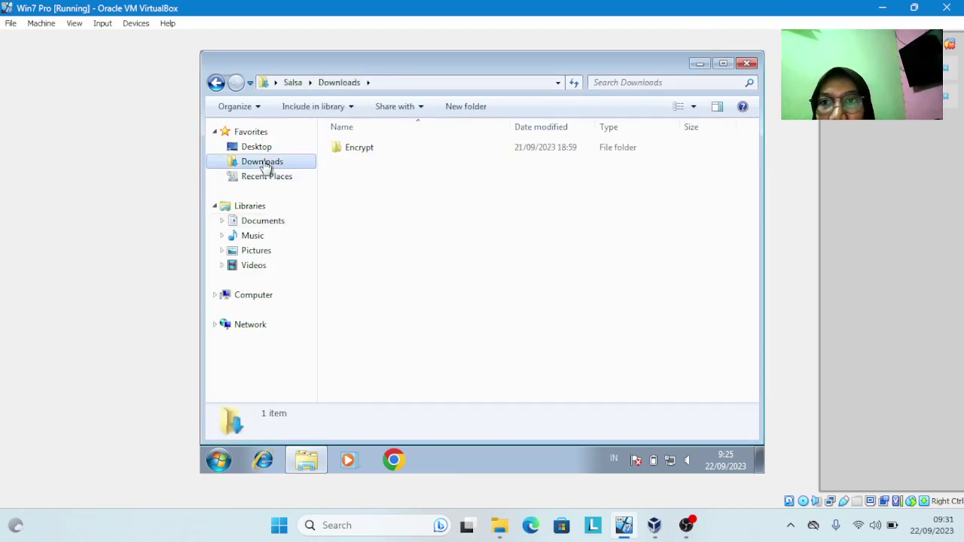
click(354, 151)
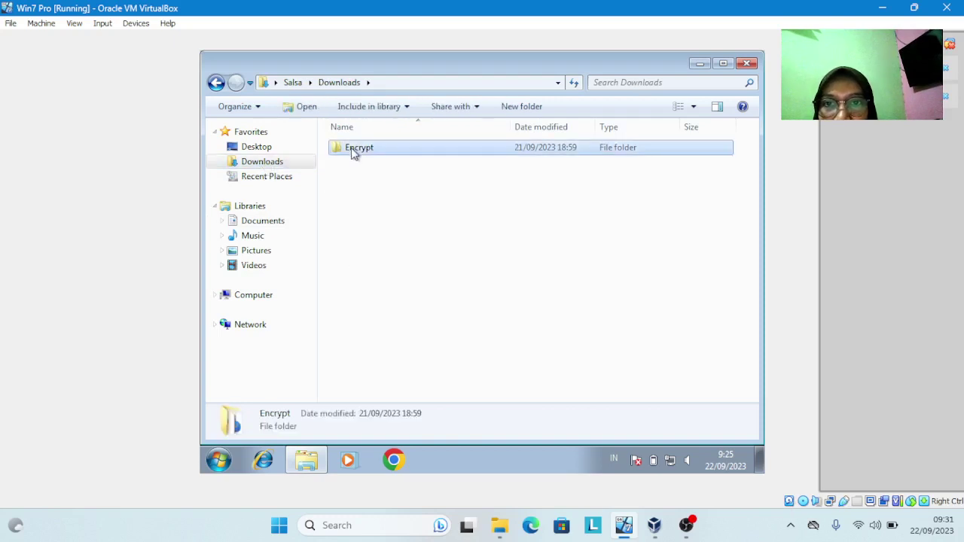
click(354, 151)
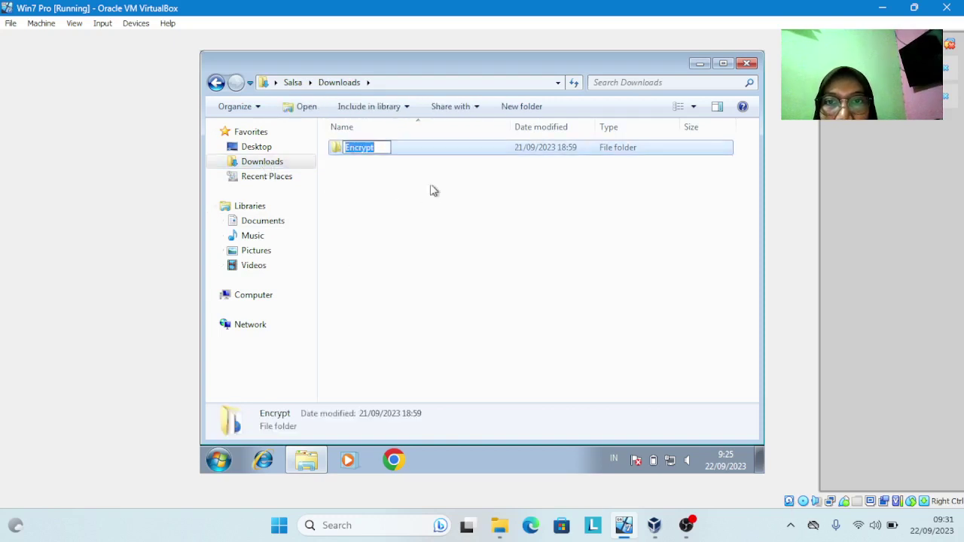
click(435, 151)
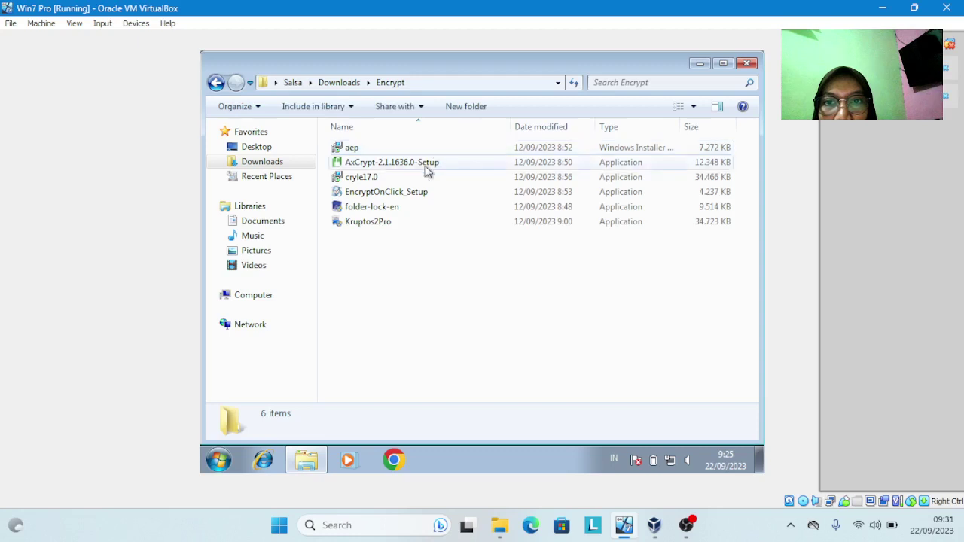
click(402, 209)
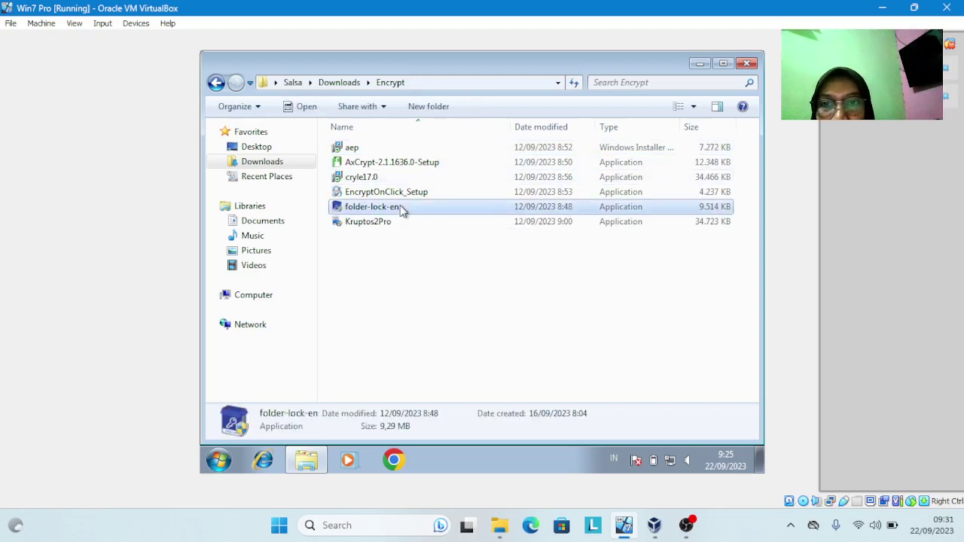
double_click(402, 208)
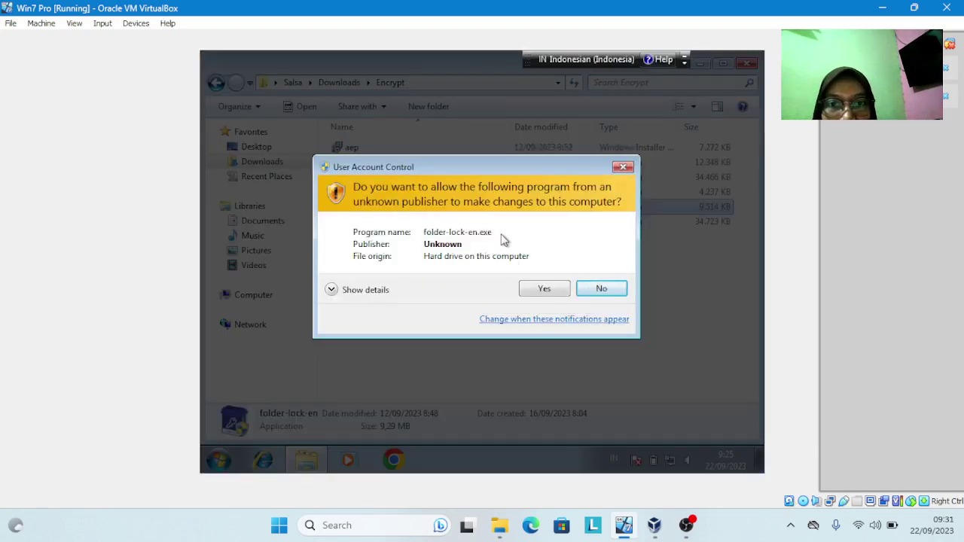
click(540, 287)
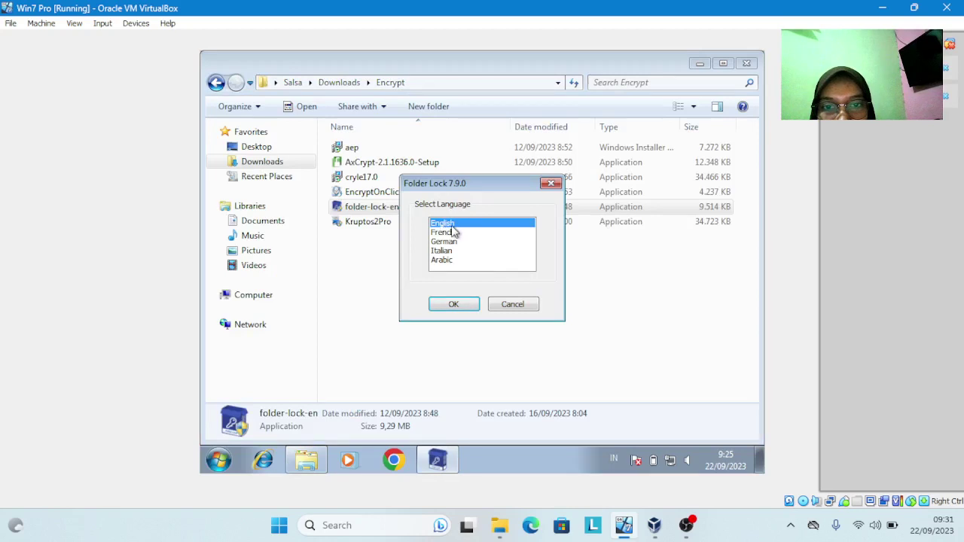
Complete Folder Lock 7 setup in English at the default location, closing the vendor's thank-you page
click(458, 305)
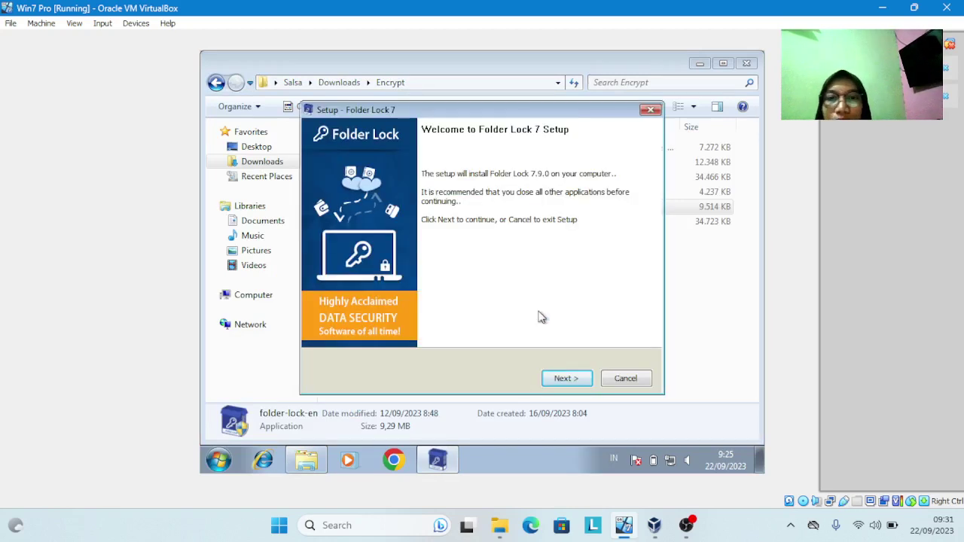
click(566, 378)
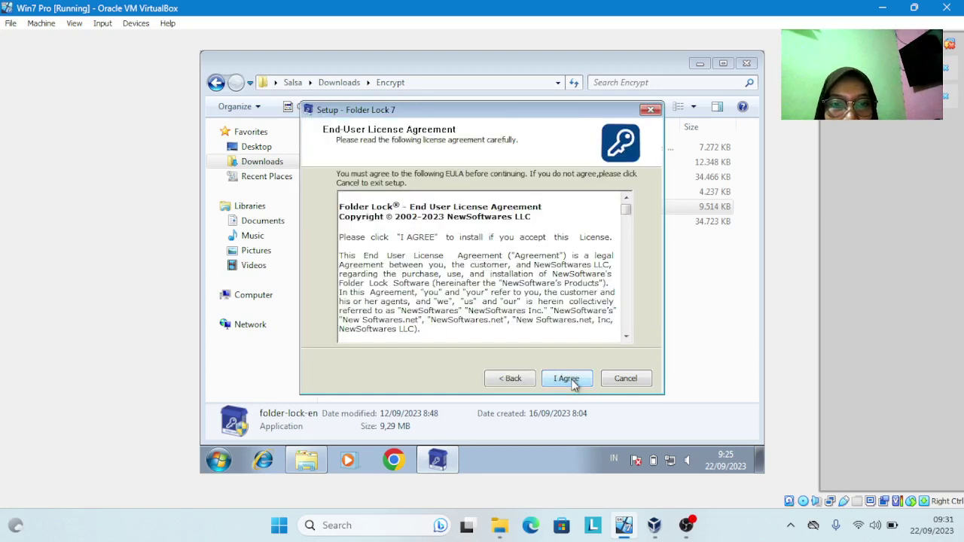
click(570, 382)
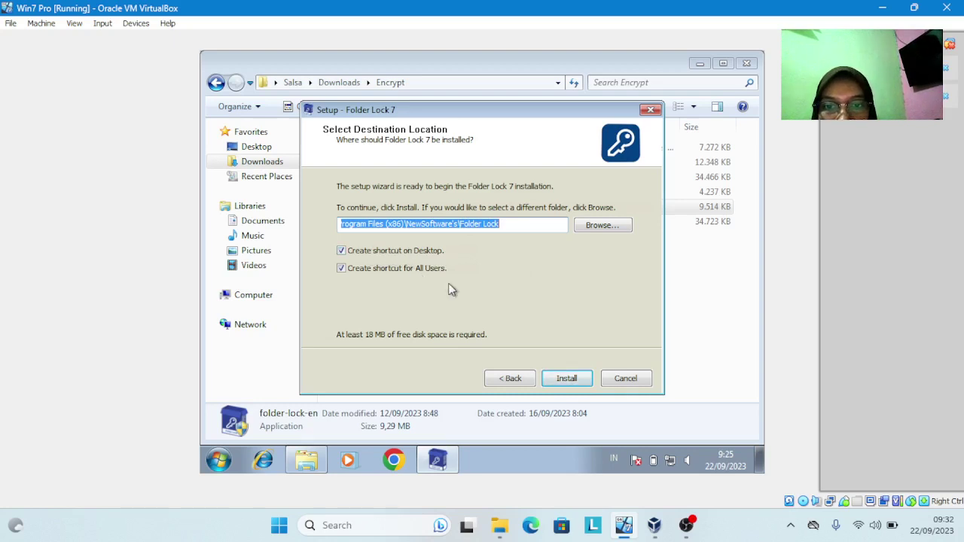
click(568, 379)
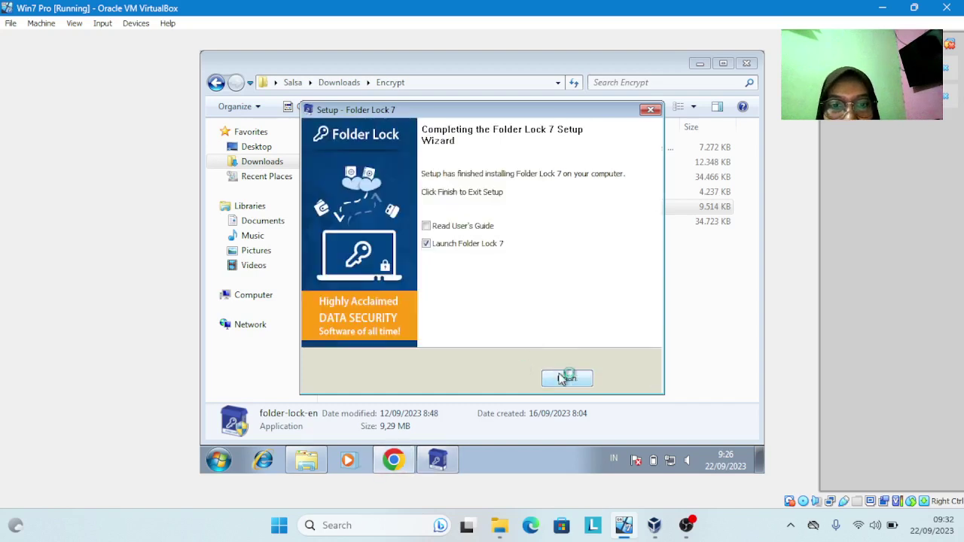
click(566, 379)
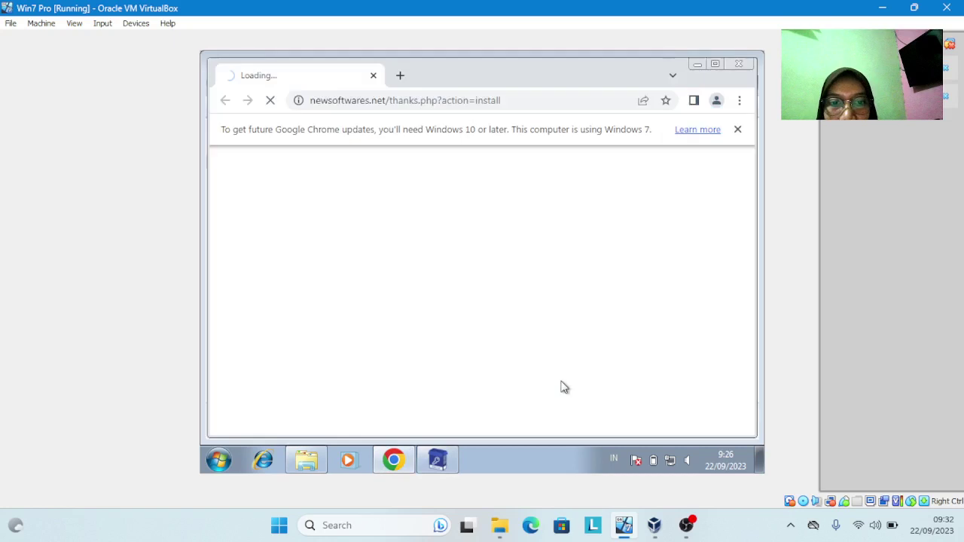
click(738, 66)
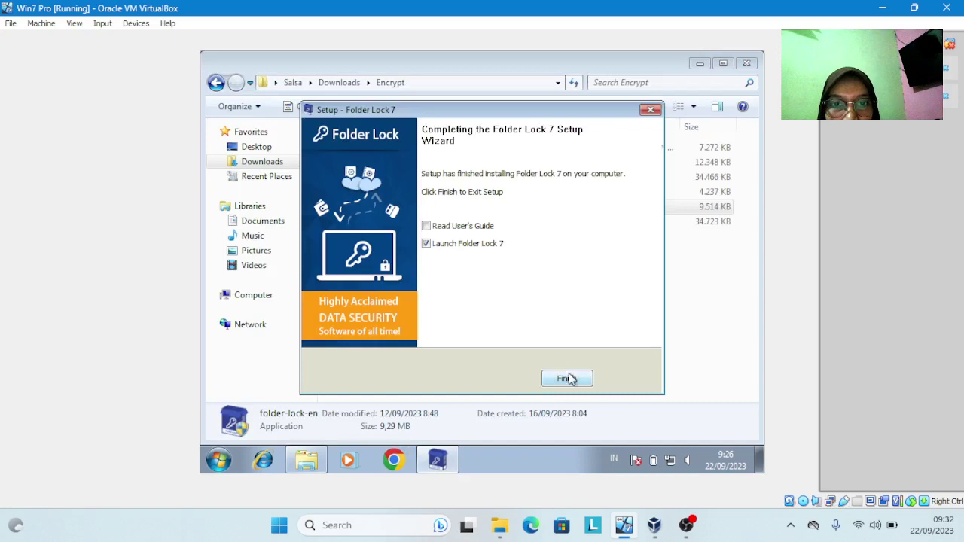
click(567, 379)
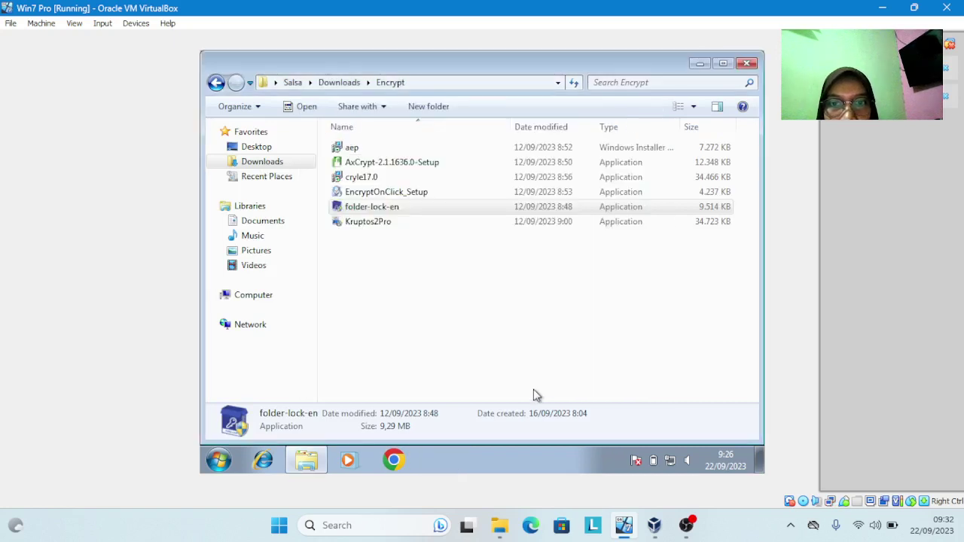
Postpone Folder Lock's trial registration and enter the master password to reach the empty Lock Folders list
click(269, 224)
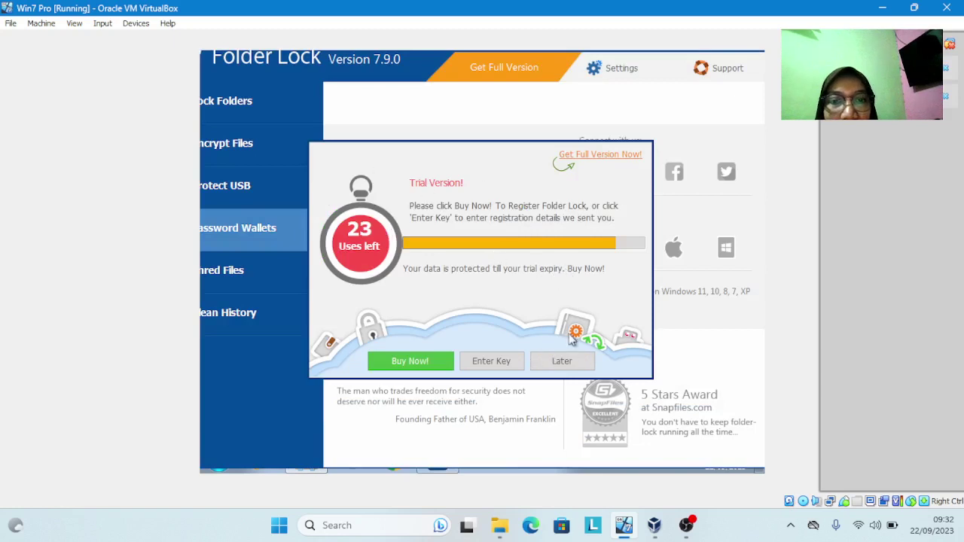
click(570, 363)
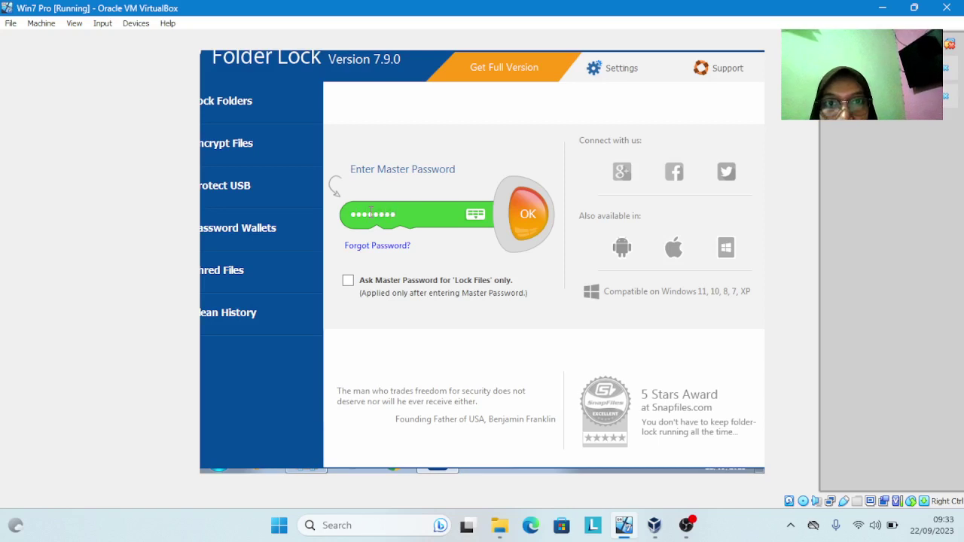
click(528, 215)
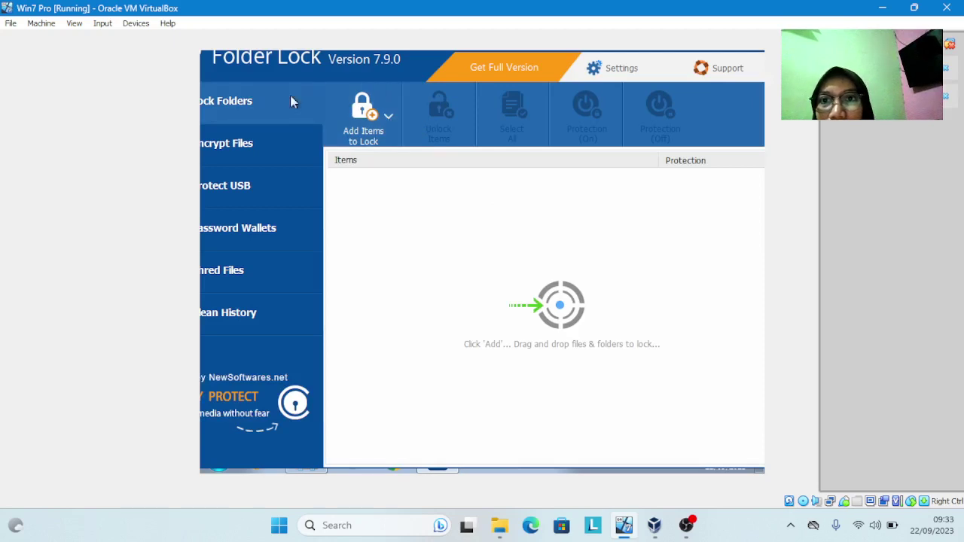
click(379, 134)
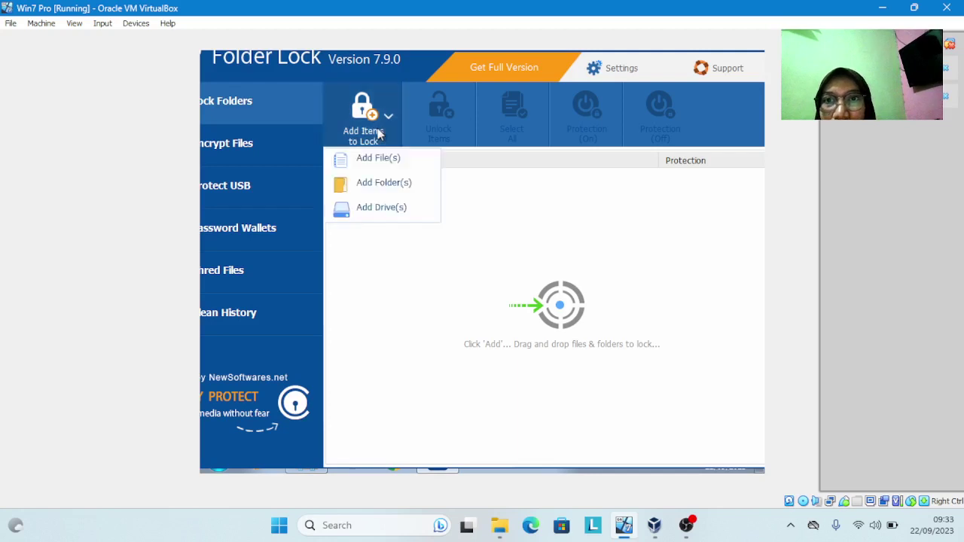
click(381, 167)
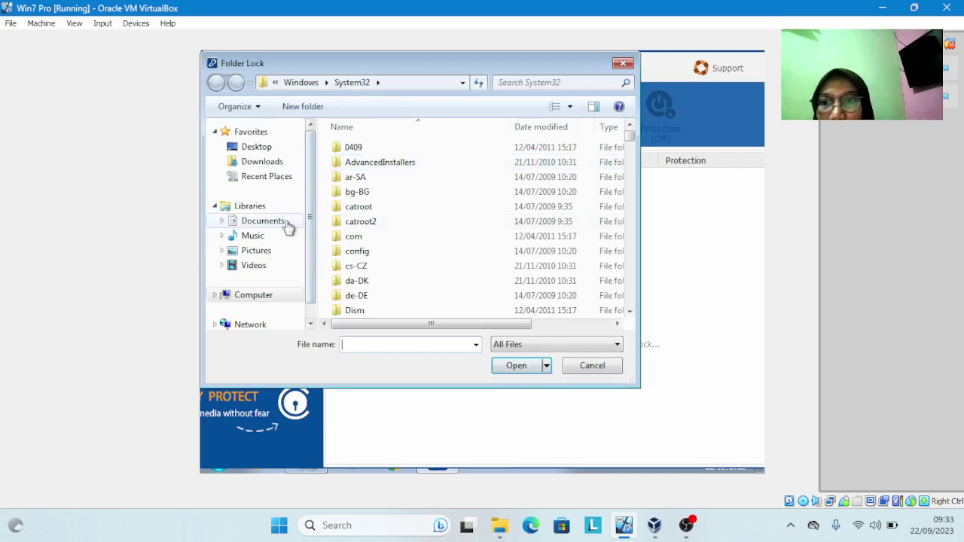
click(232, 223)
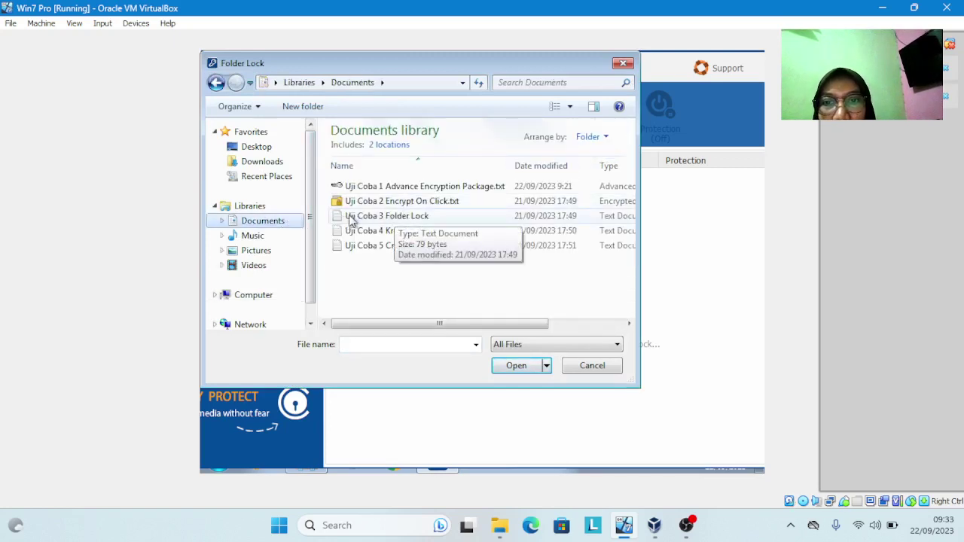
click(414, 222)
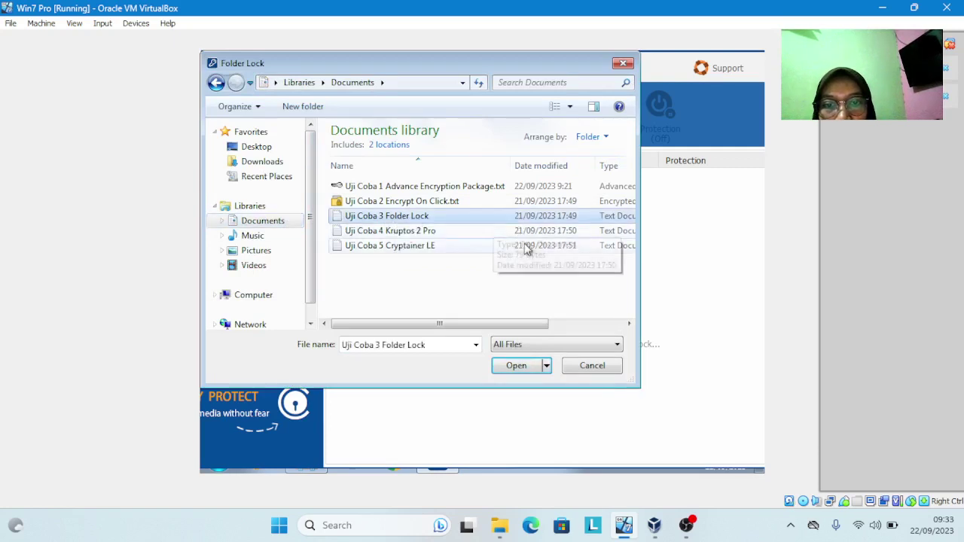
click(519, 367)
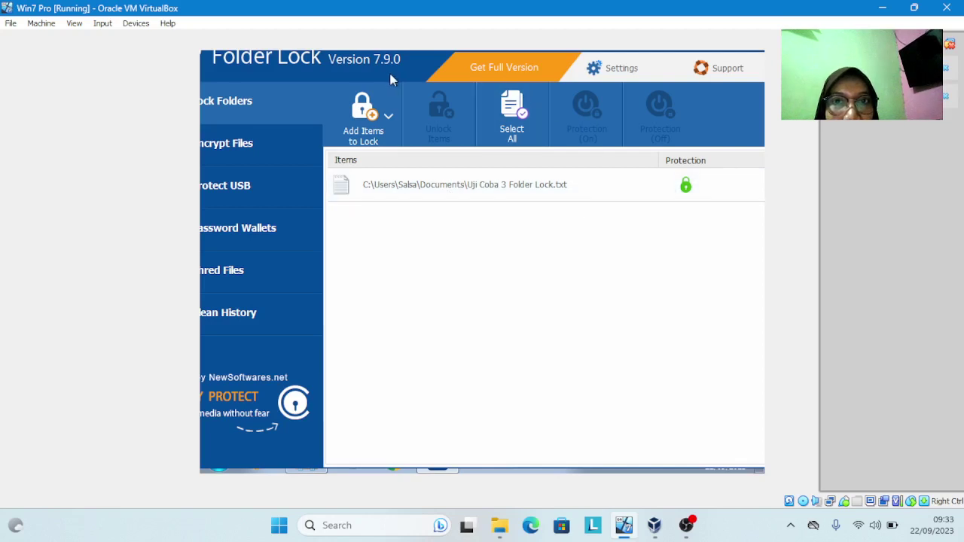
drag(389, 64, 345, 102)
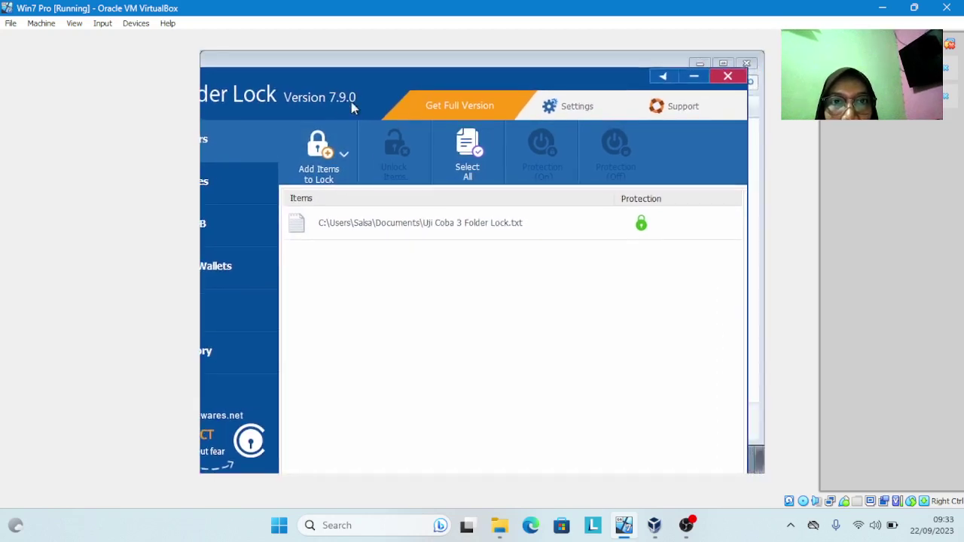
click(642, 226)
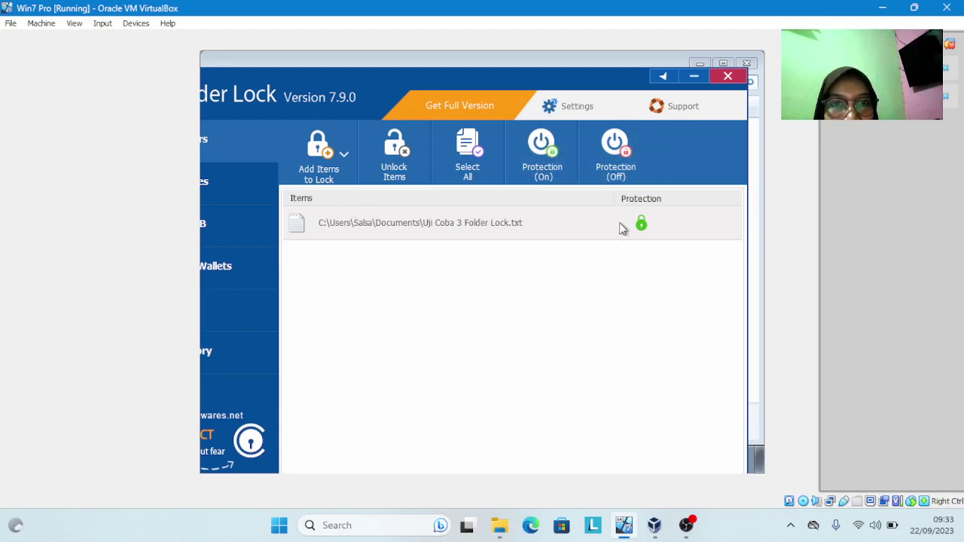
click(693, 78)
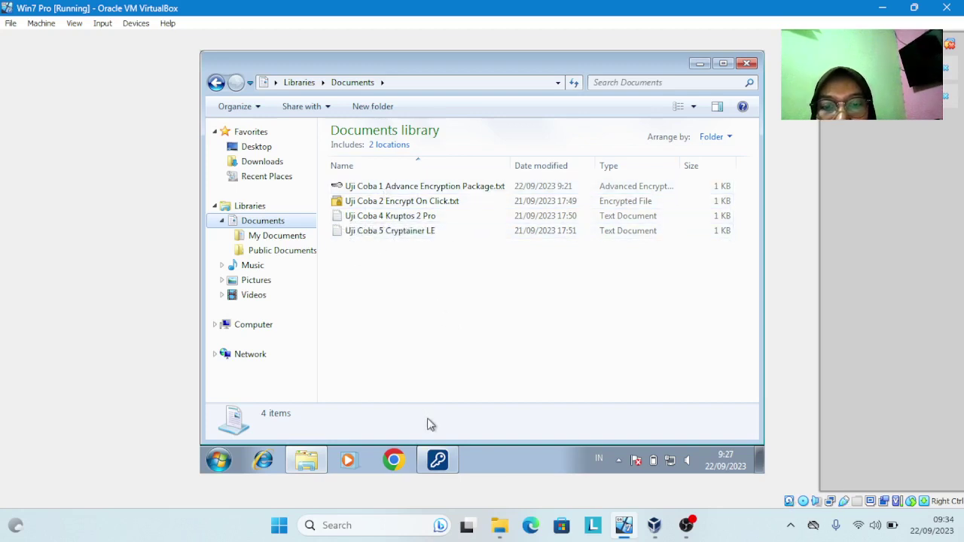
mouse_move(439, 465)
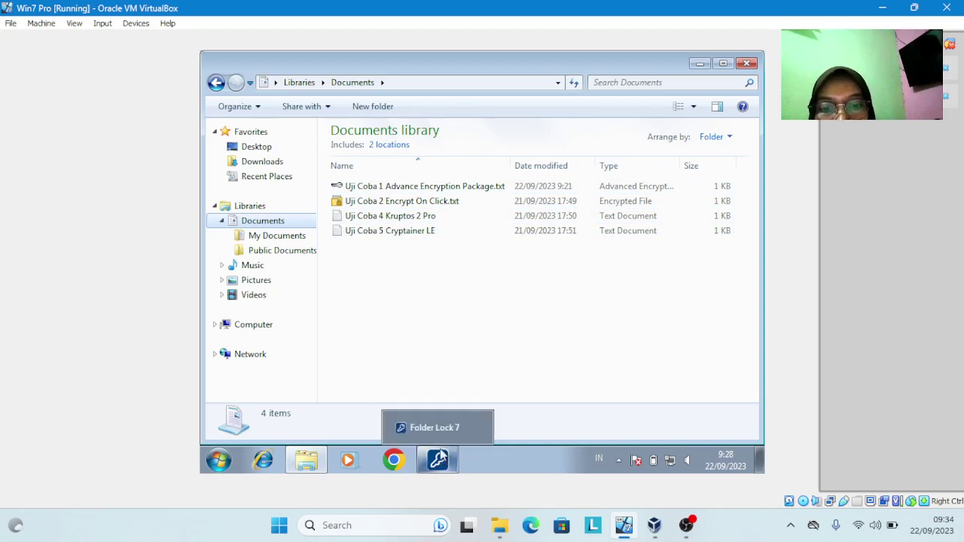
click(432, 427)
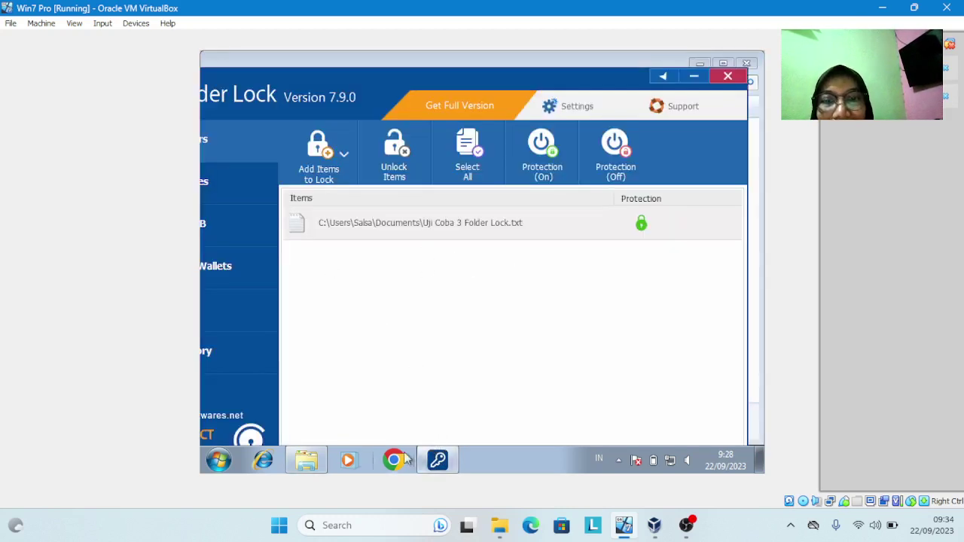
mouse_move(304, 456)
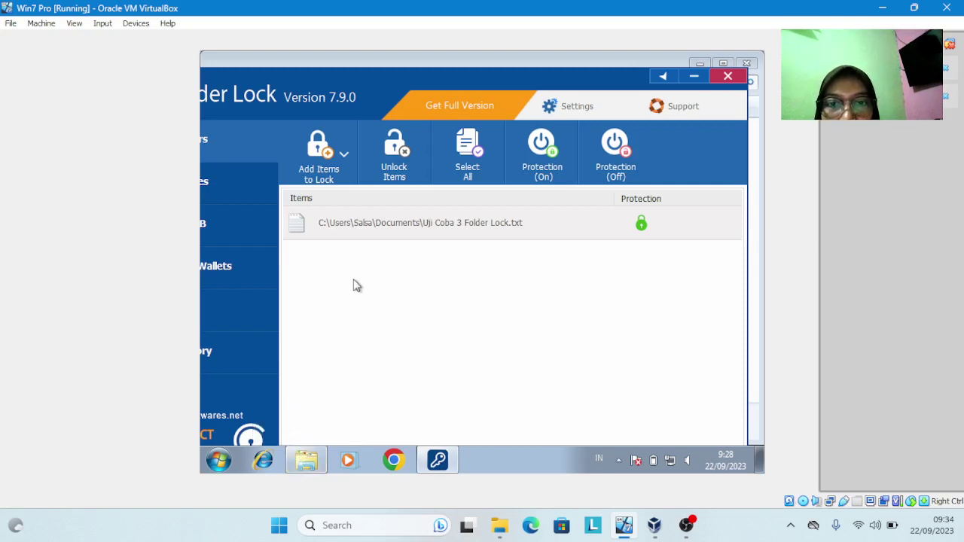
Turn Folder Lock protection off and confirm Uji Coba 3 Folder Lock.txt reappears in Documents
click(621, 162)
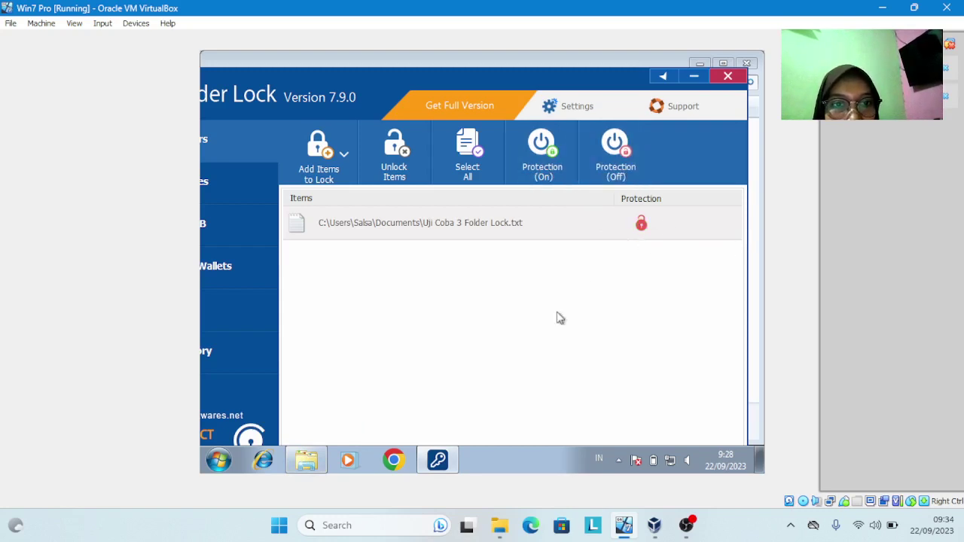
click(306, 464)
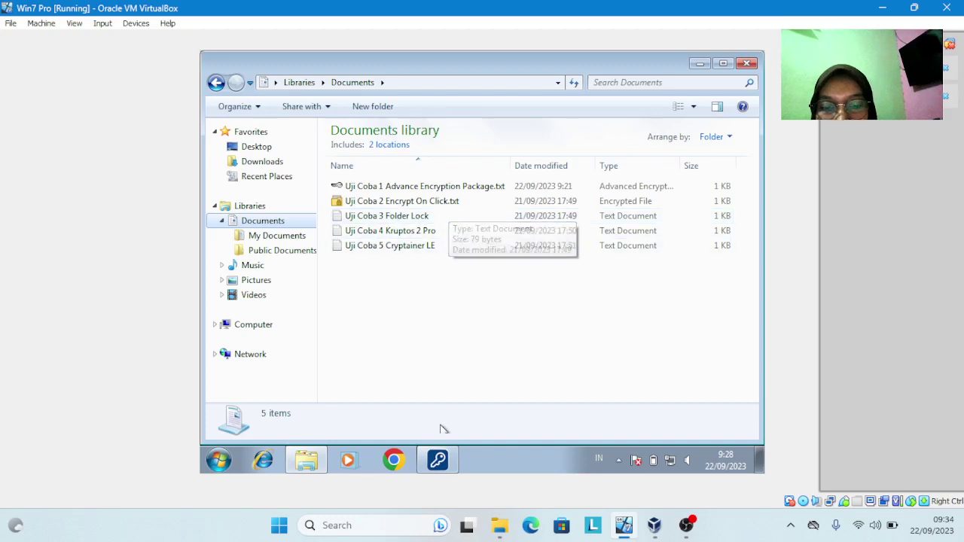
click(438, 461)
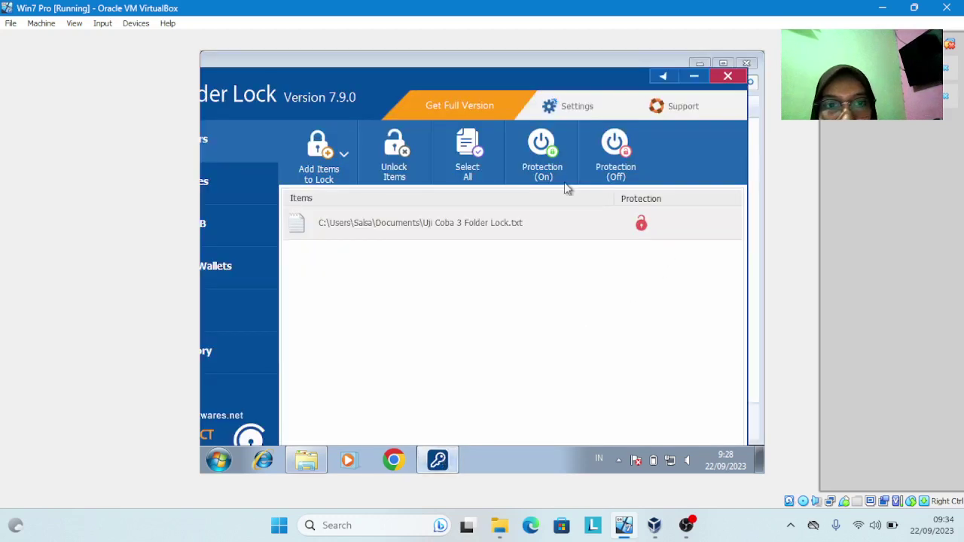
Turn protection back on and verify the test file is hidden from Documents again
click(531, 168)
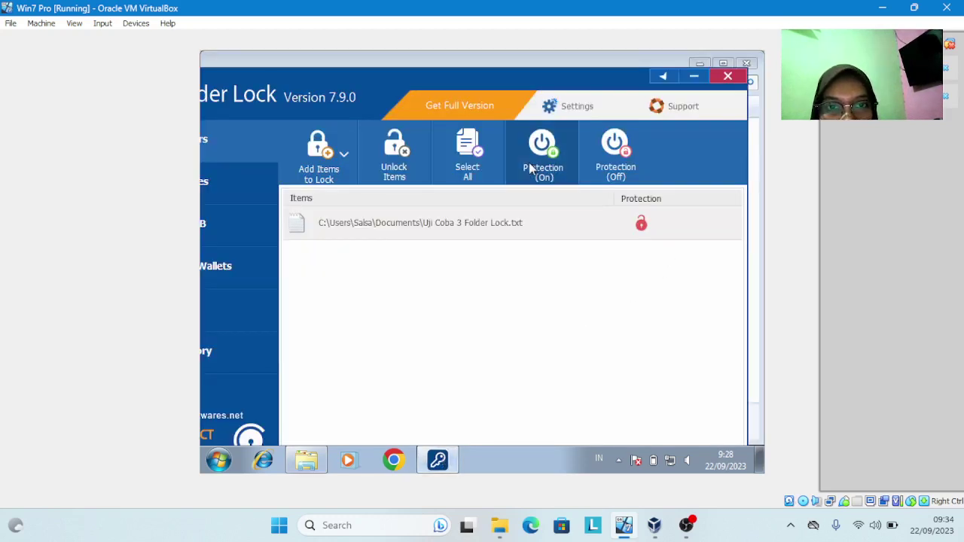
click(313, 456)
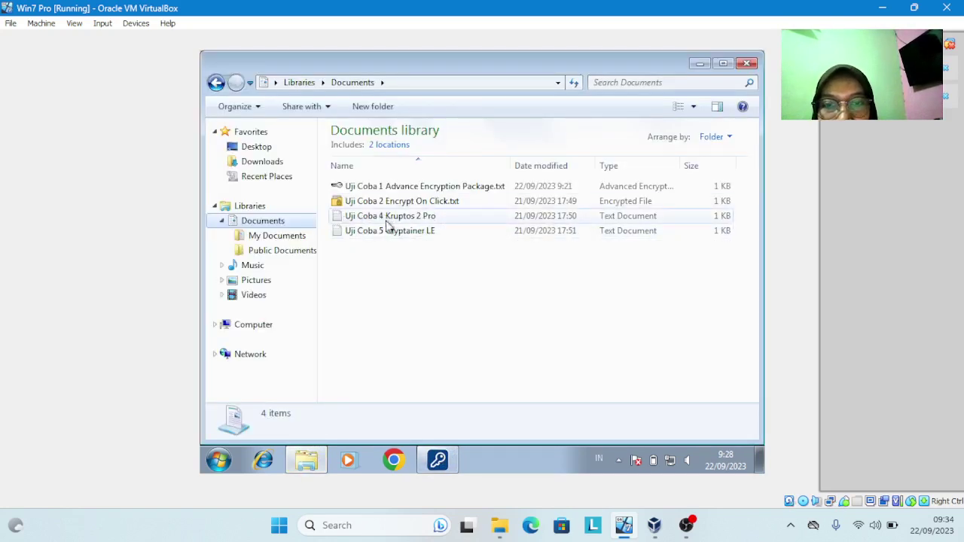
click(438, 460)
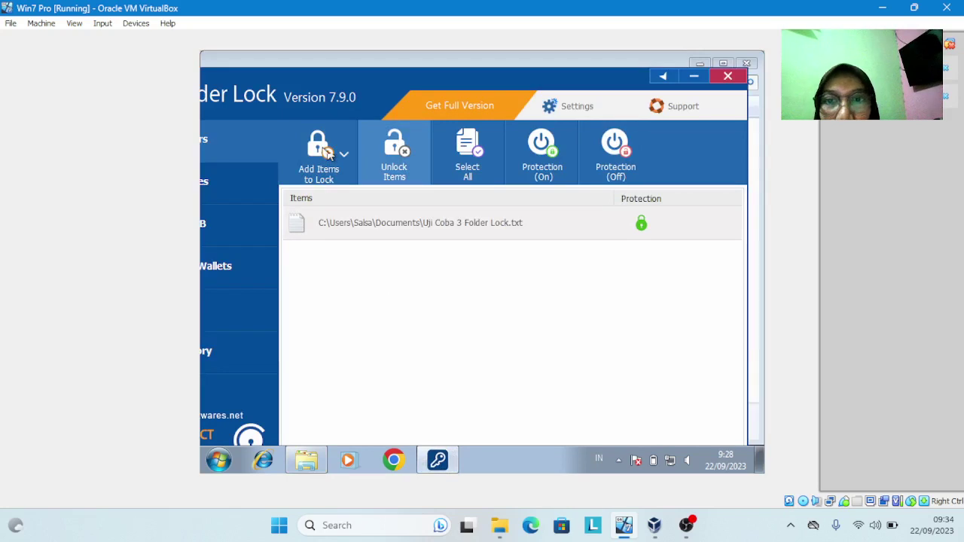
Minimize Folder Lock, go to Downloads > Encrypt and run the Kruptos2Pro installer
click(693, 78)
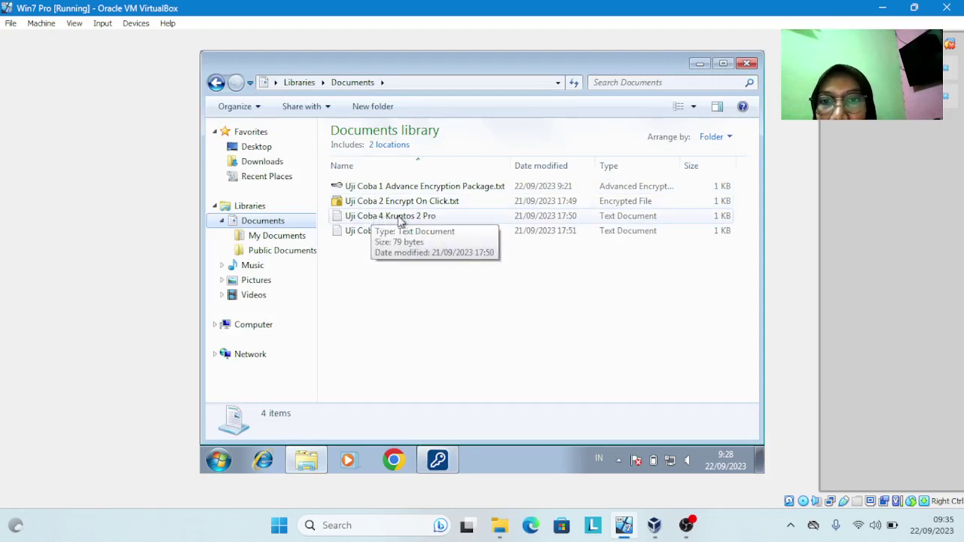
click(263, 163)
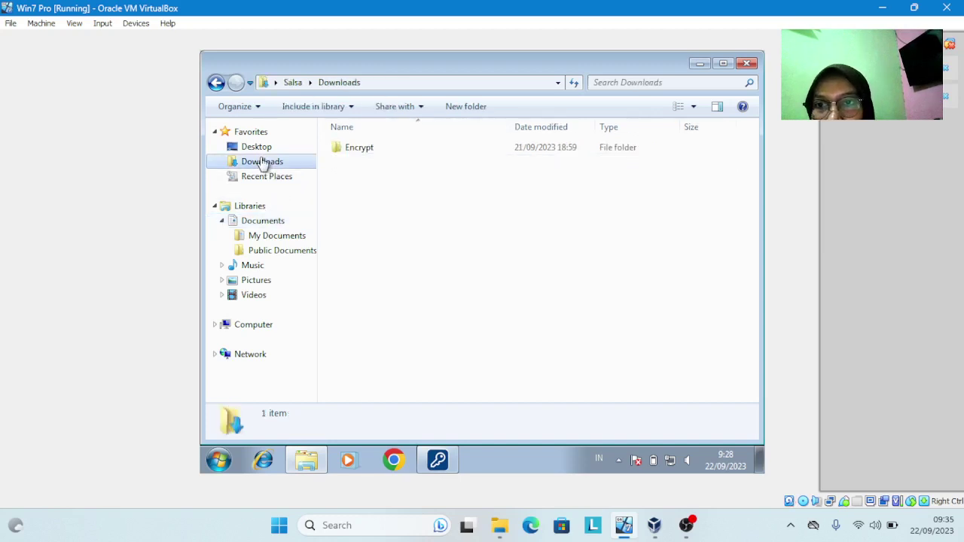
click(350, 148)
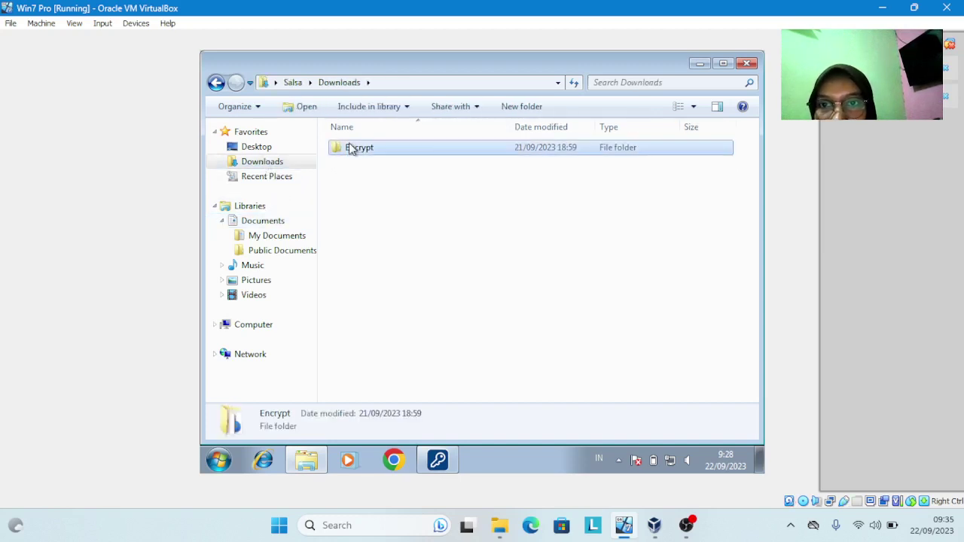
click(364, 150)
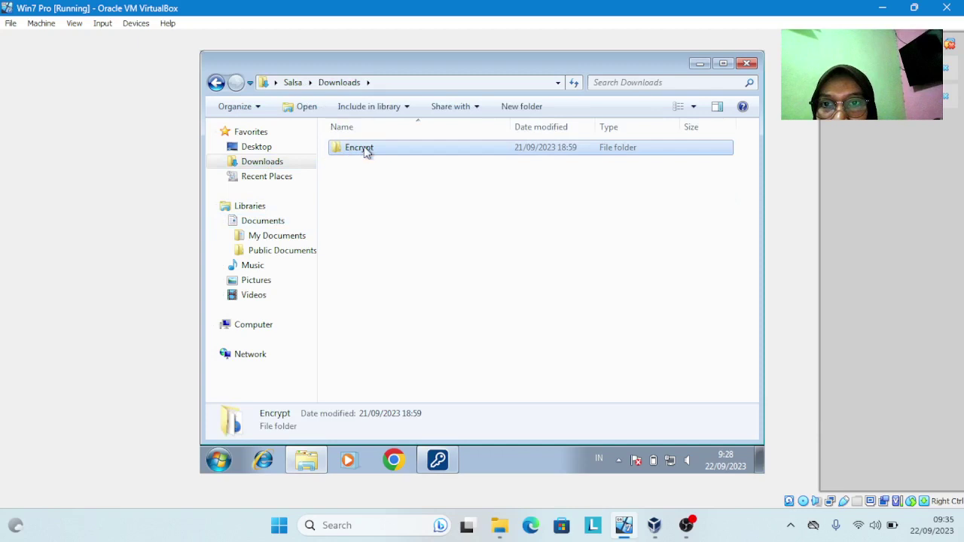
double_click(430, 147)
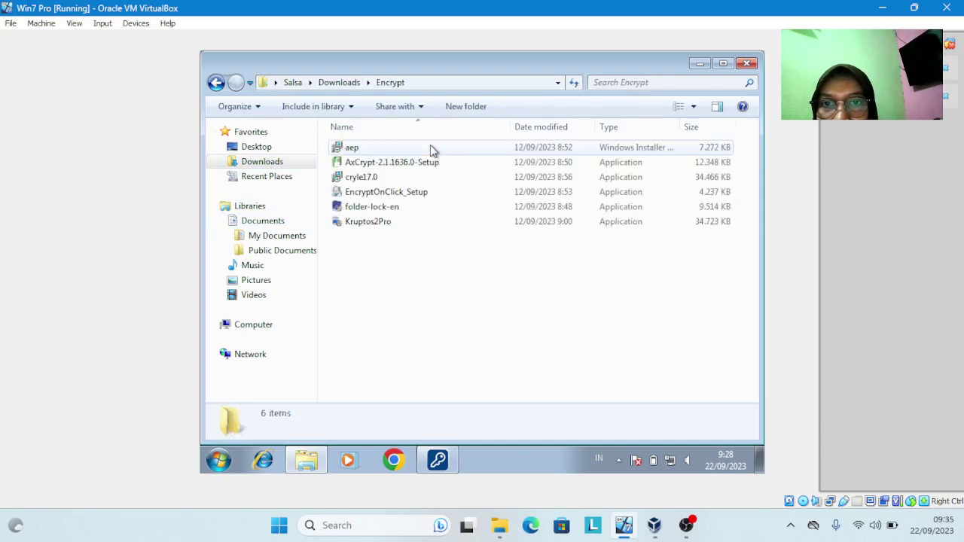
double_click(386, 224)
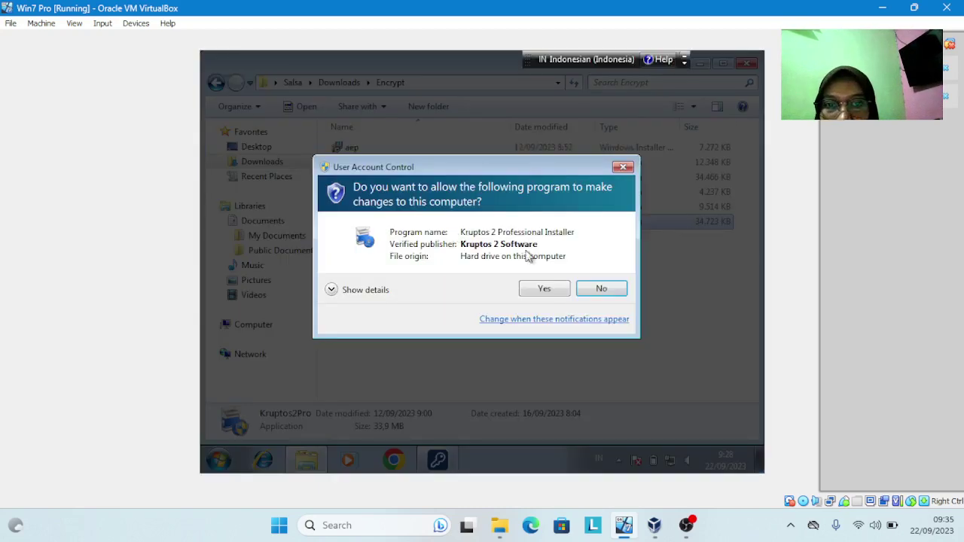
Allow the installer, accept the licence and install Kruptos 2 Professional, closing its start-guide page
click(543, 290)
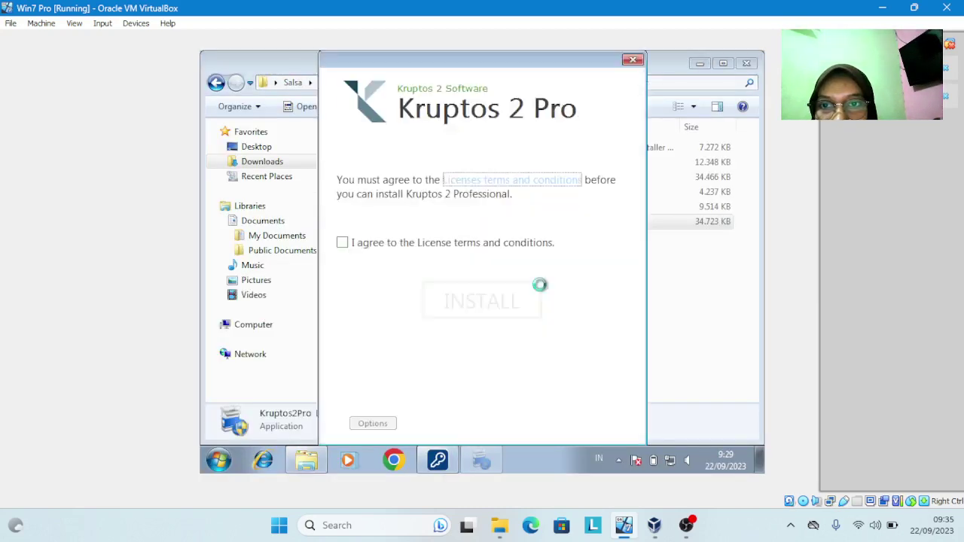
click(345, 244)
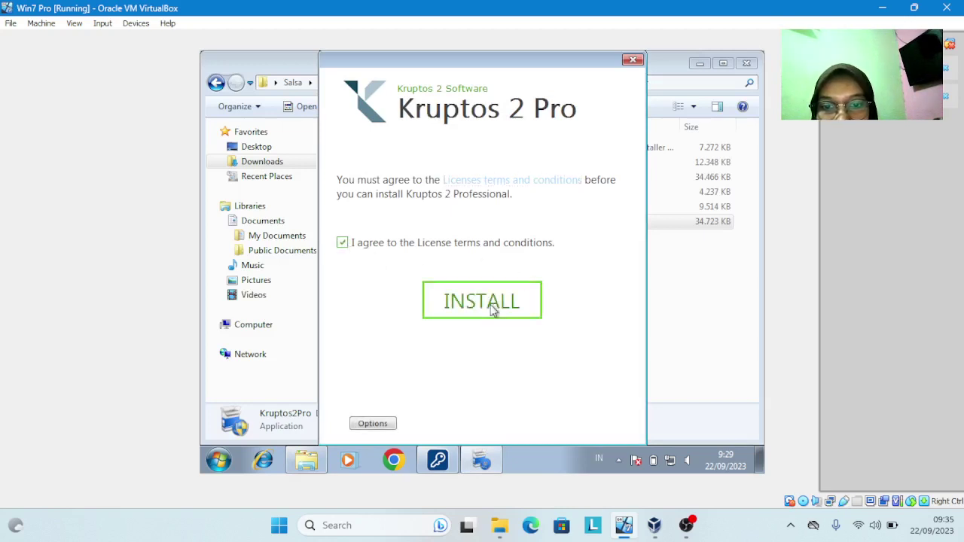
click(492, 307)
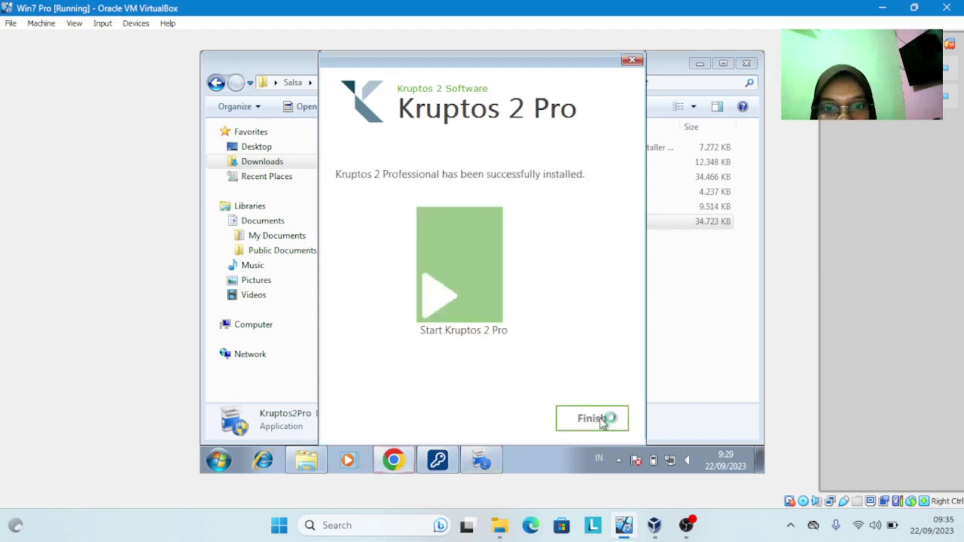
click(586, 420)
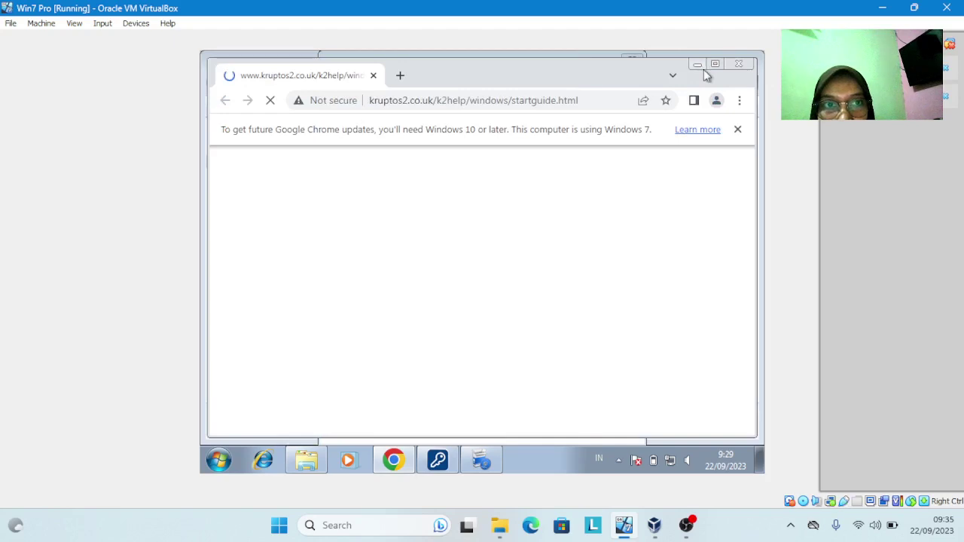
click(738, 64)
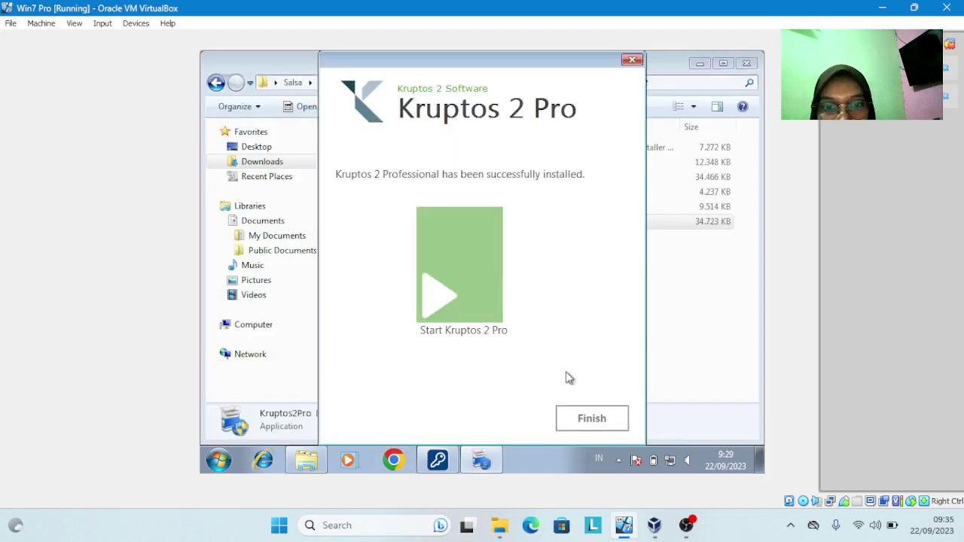
click(592, 421)
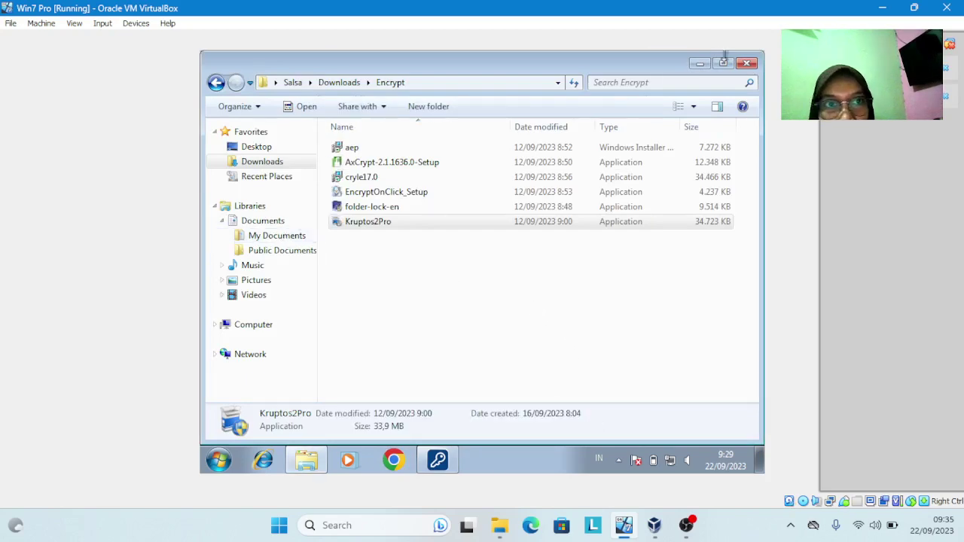
Bring the Explorer window back, show My Documents and select Uji Coba 4 Kruptos 2 Pro
click(699, 63)
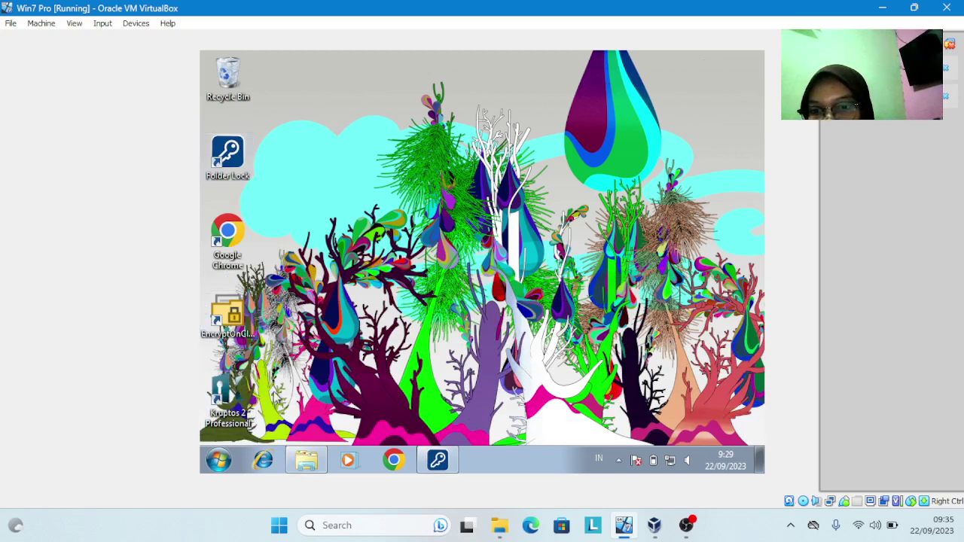
click(219, 460)
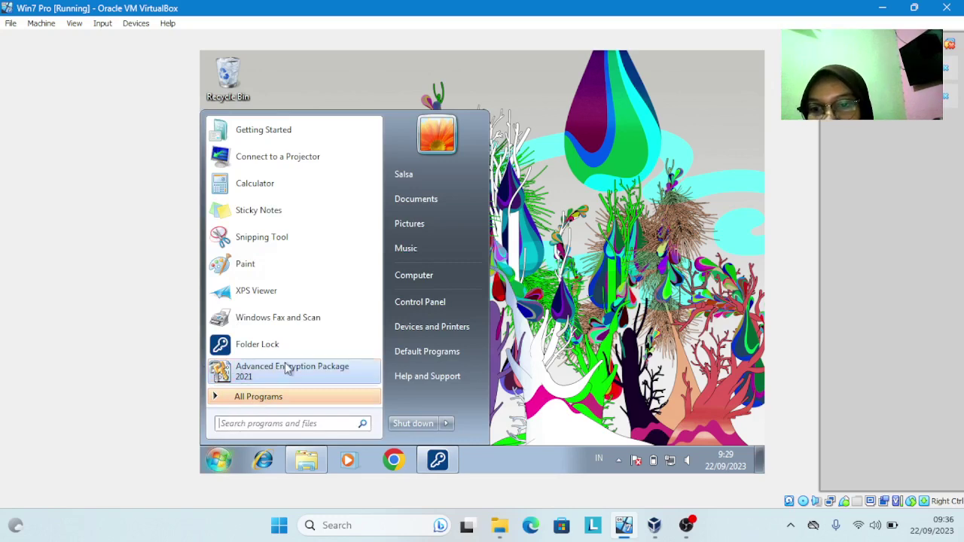
click(219, 461)
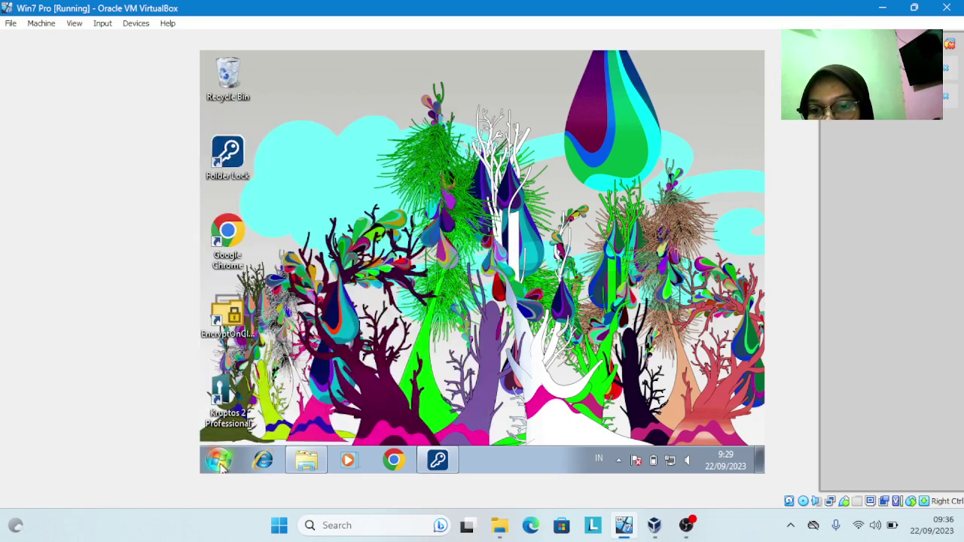
mouse_move(307, 461)
click(303, 428)
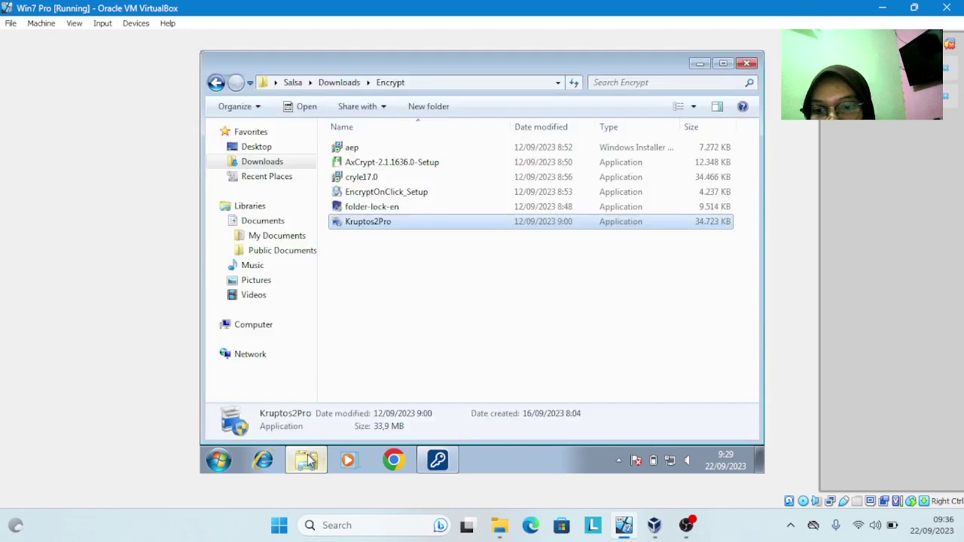
click(263, 238)
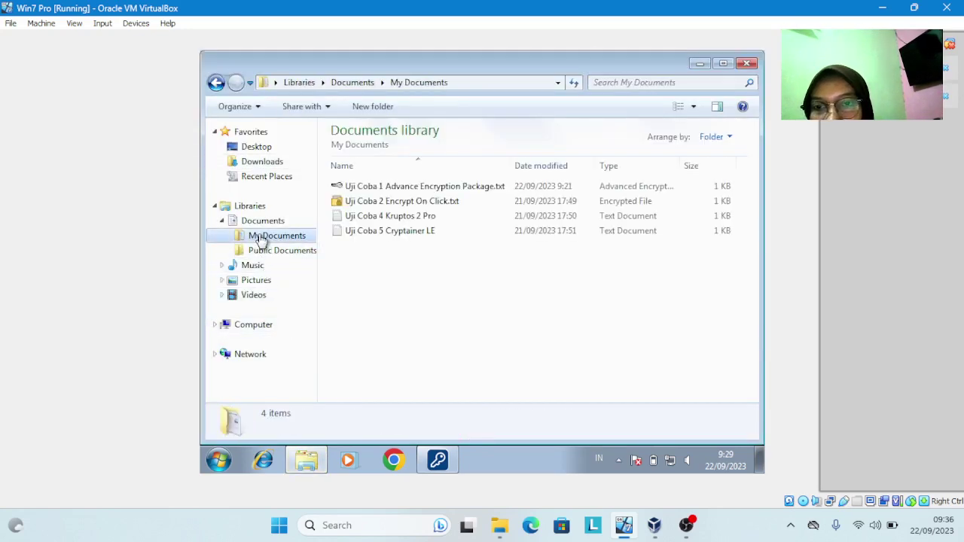
click(371, 220)
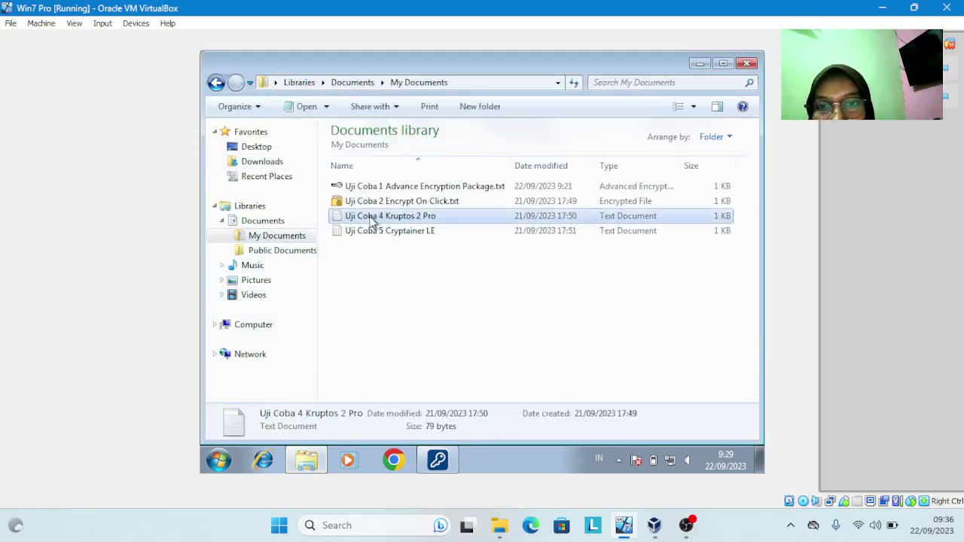
Choose Kruptos 2 Professional > Encrypt file on Uji Coba 4 and continue the trial
right_click(370, 219)
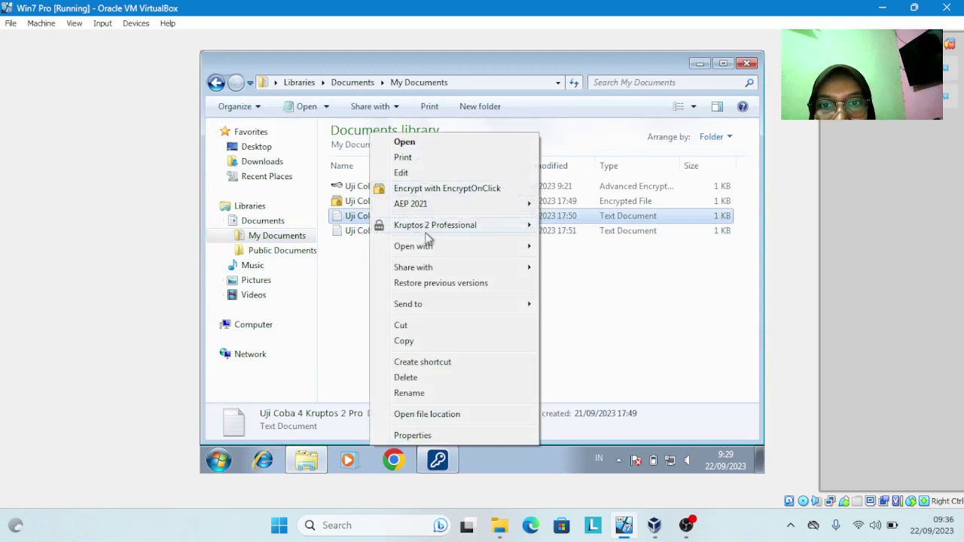
mouse_move(399, 232)
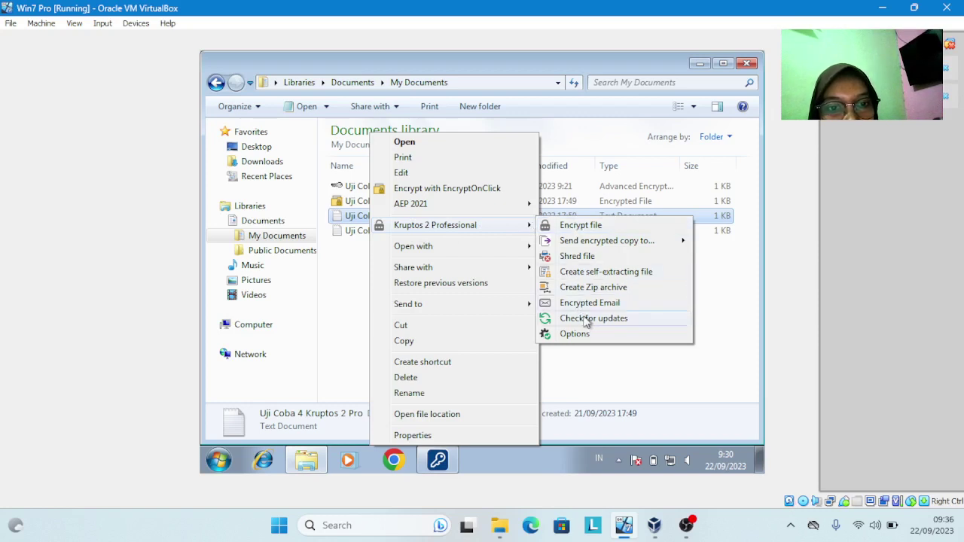
click(570, 228)
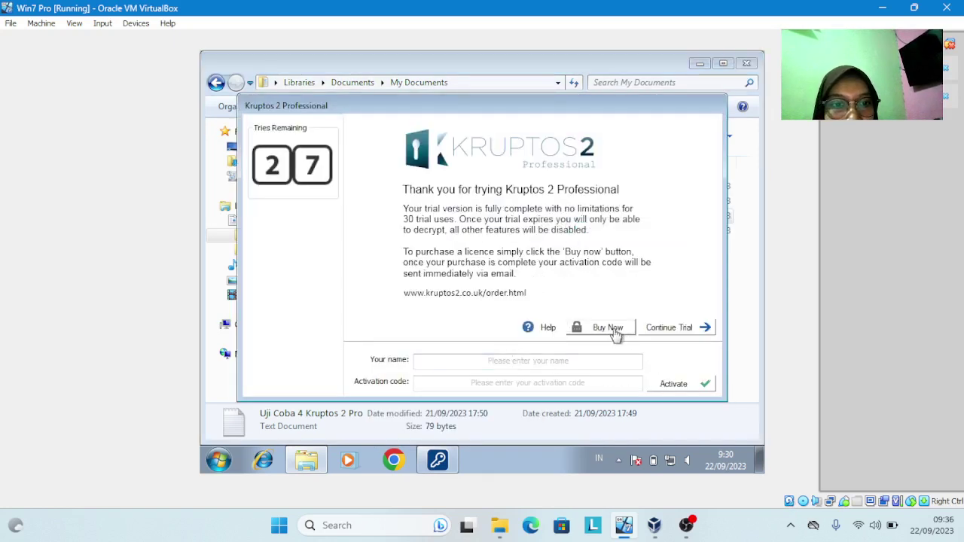
click(680, 329)
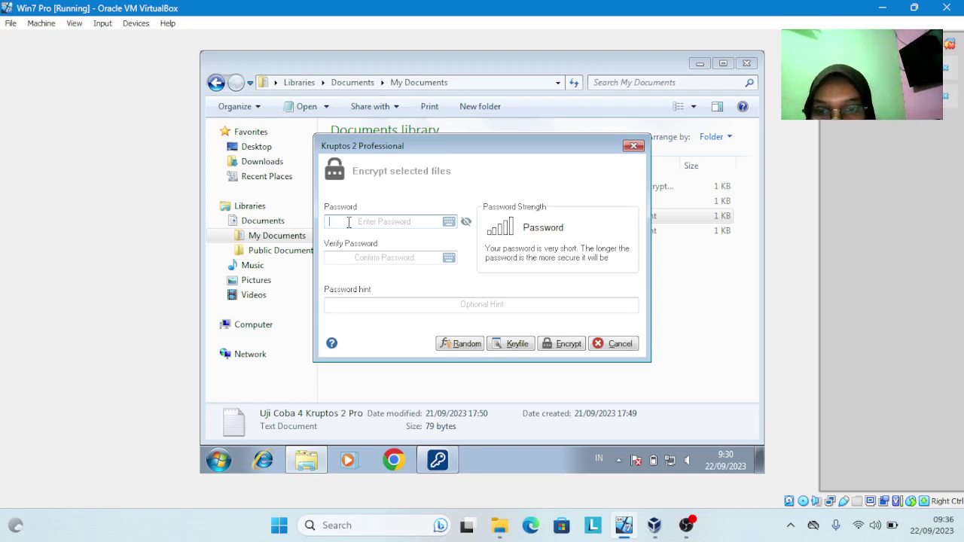
Enter and verify the encryption password, encrypt Uji Coba 4, and close the success message
text(1234)
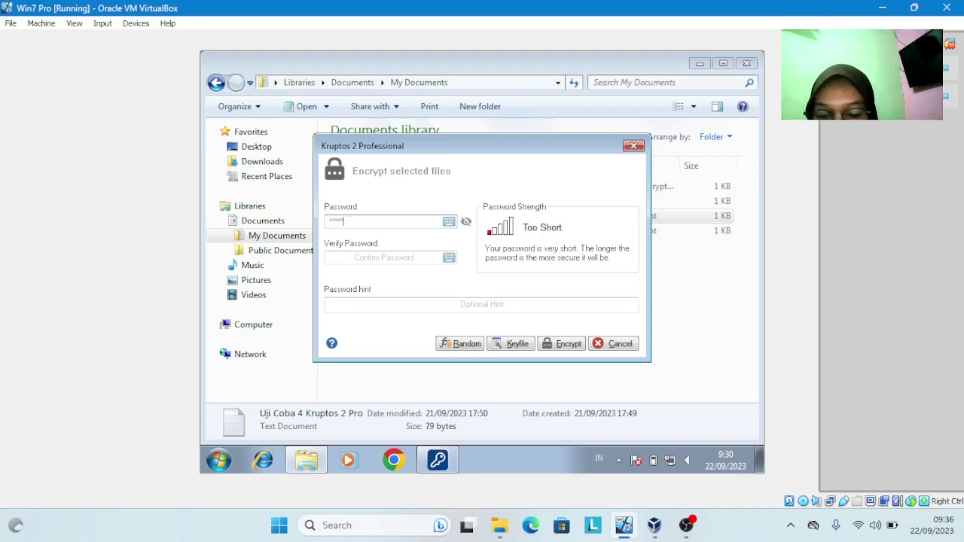
text(**)
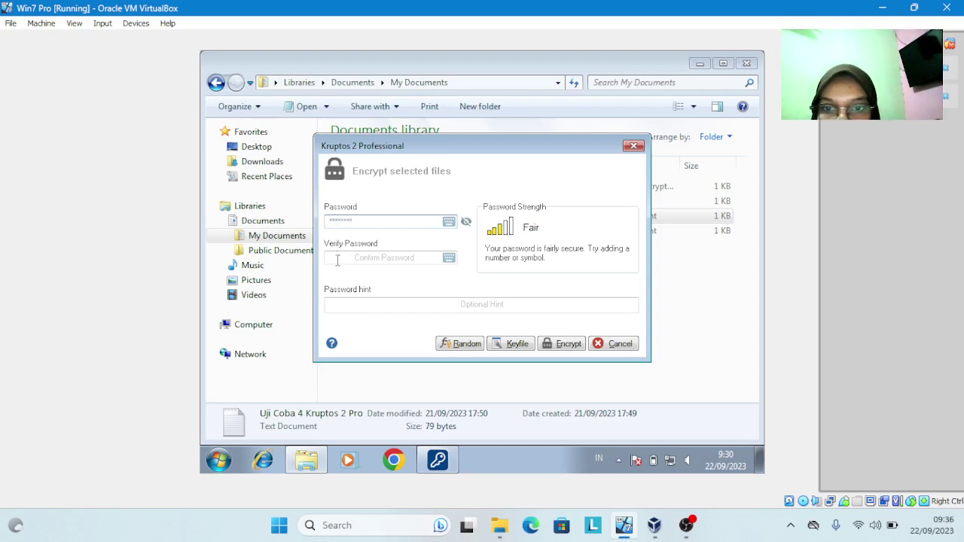
click(340, 257)
text(1)
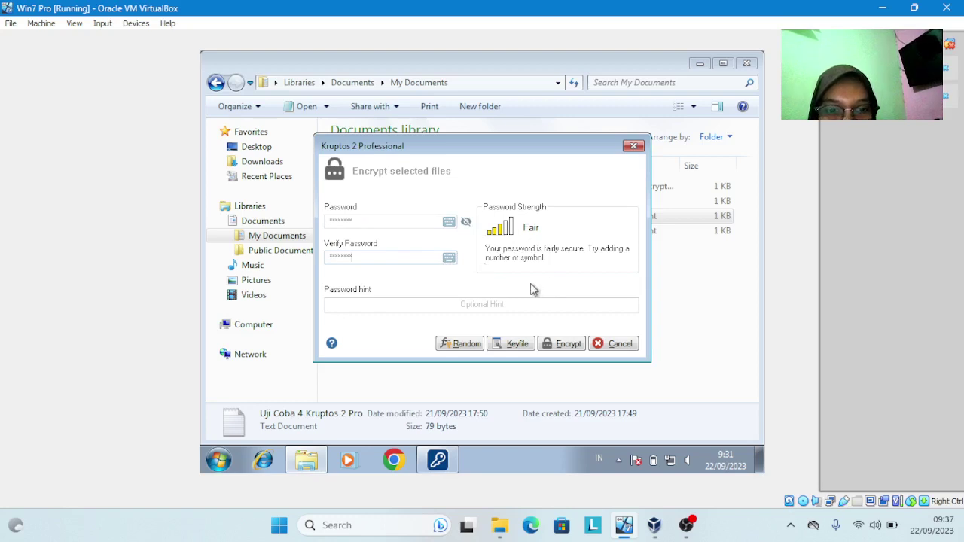
click(566, 344)
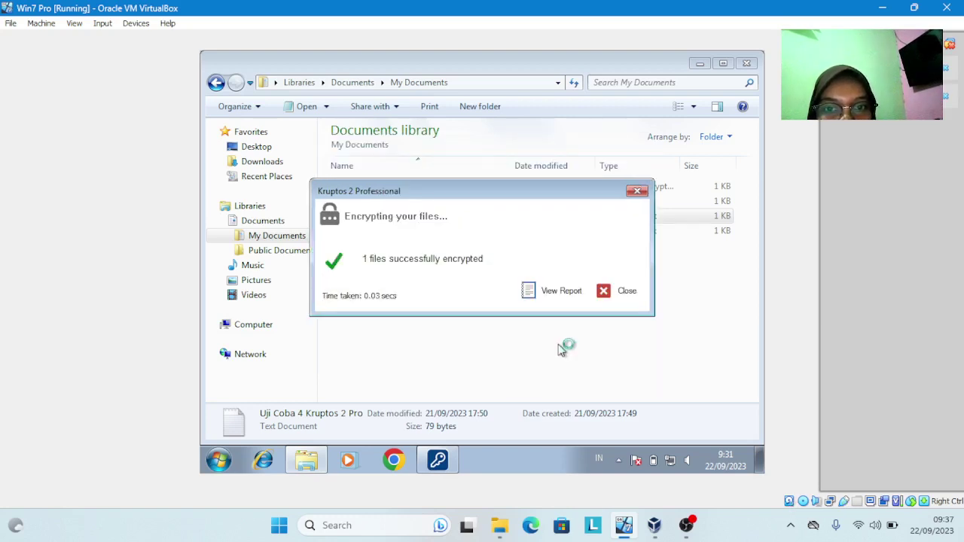
click(622, 300)
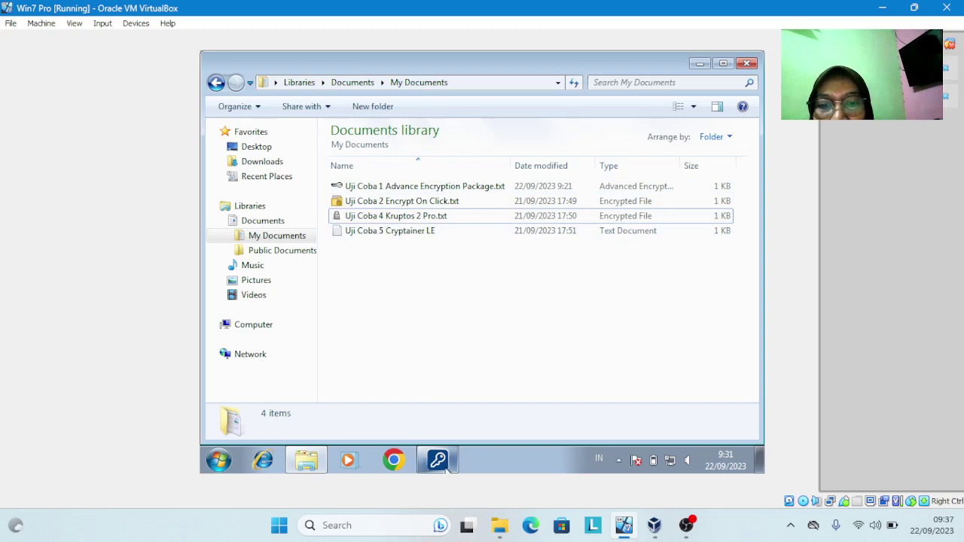
Go to Downloads and open the Encrypt folder listing the six encryption installers
mouse_move(445, 468)
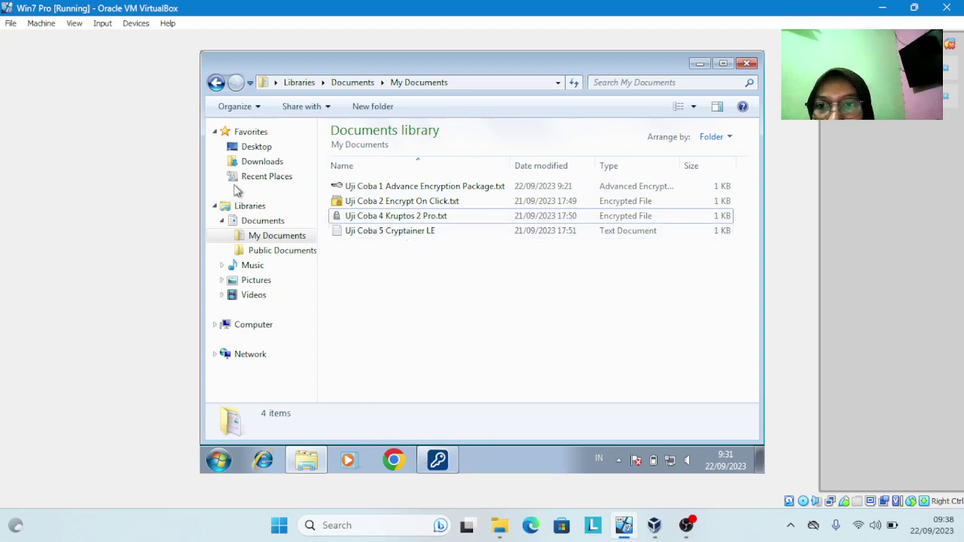
click(256, 163)
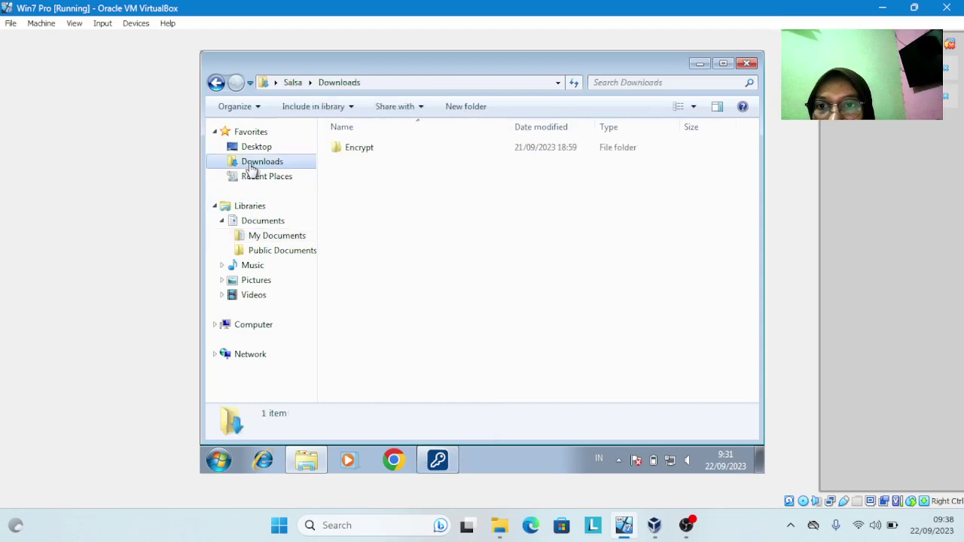
click(358, 155)
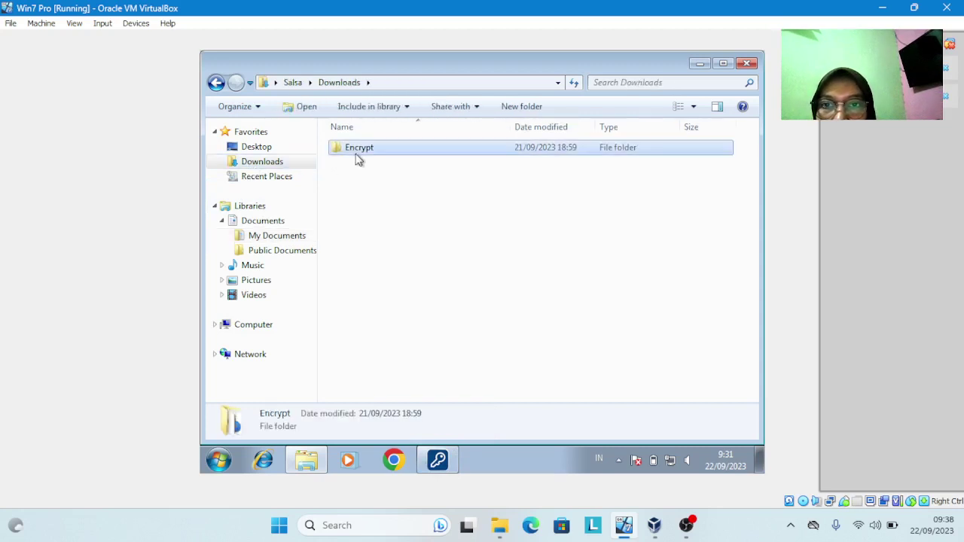
double_click(446, 159)
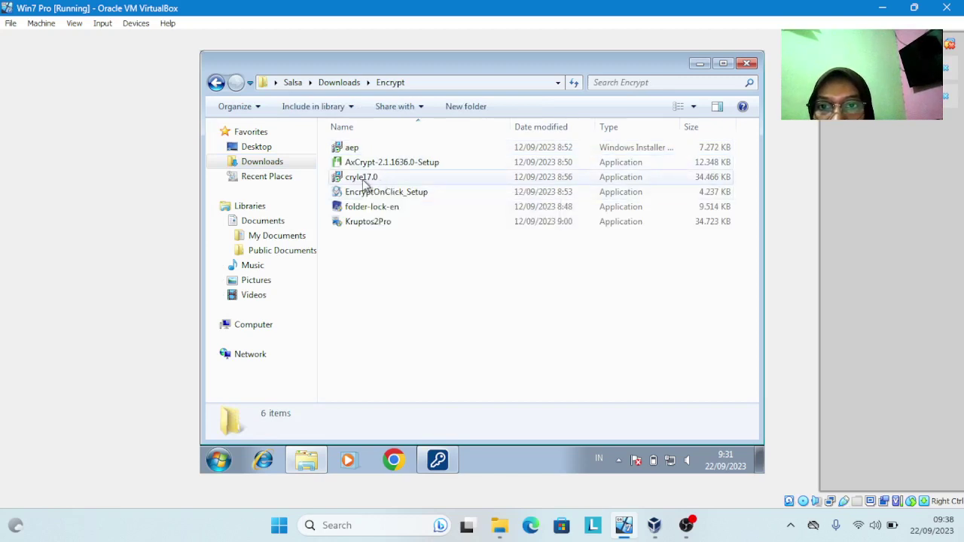
Run cryle17.0 and step through Cryptainer LE 17 setup with default location, Start Menu folder and tasks
click(365, 184)
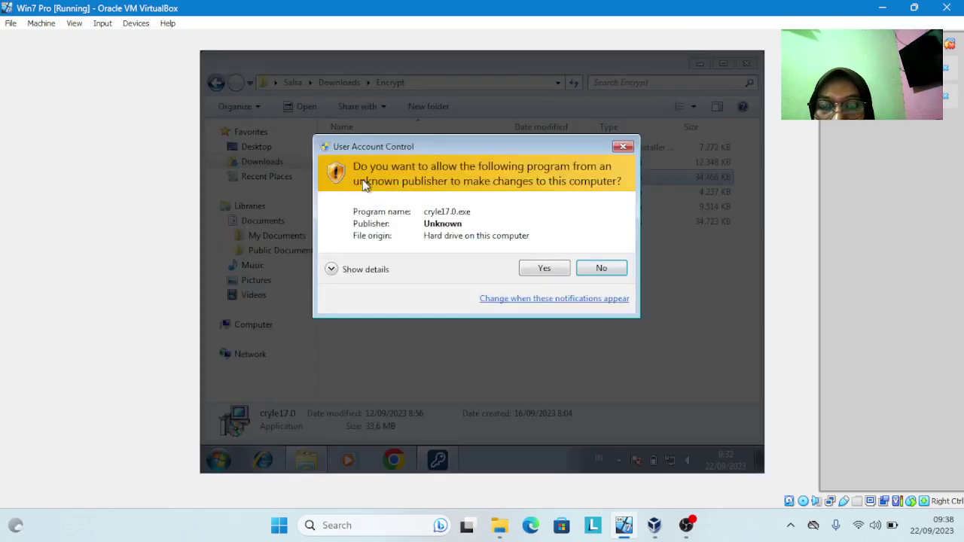
click(539, 269)
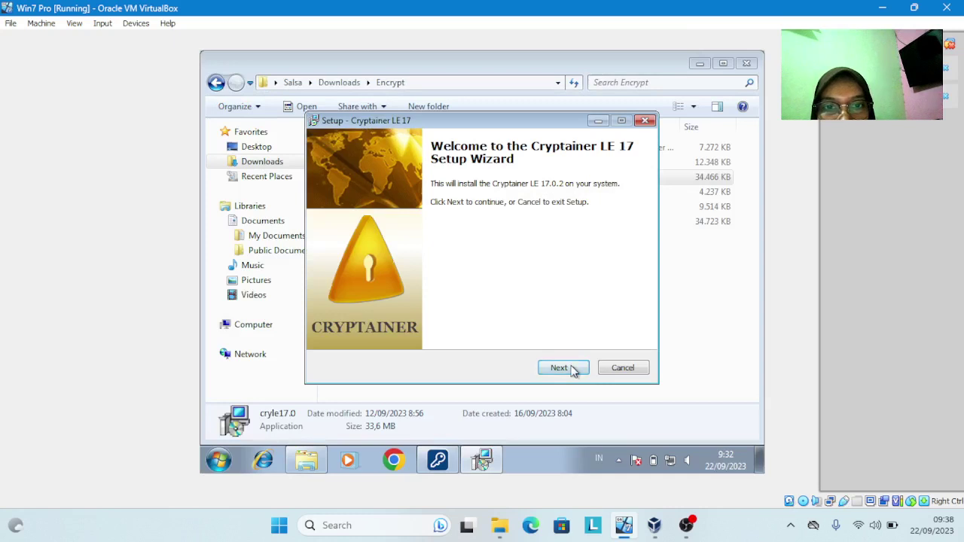
click(561, 367)
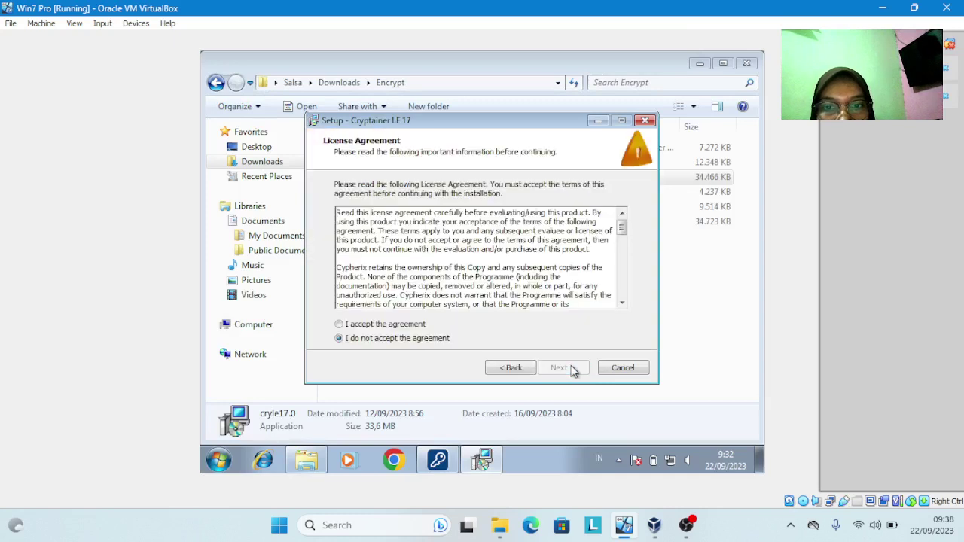
click(367, 328)
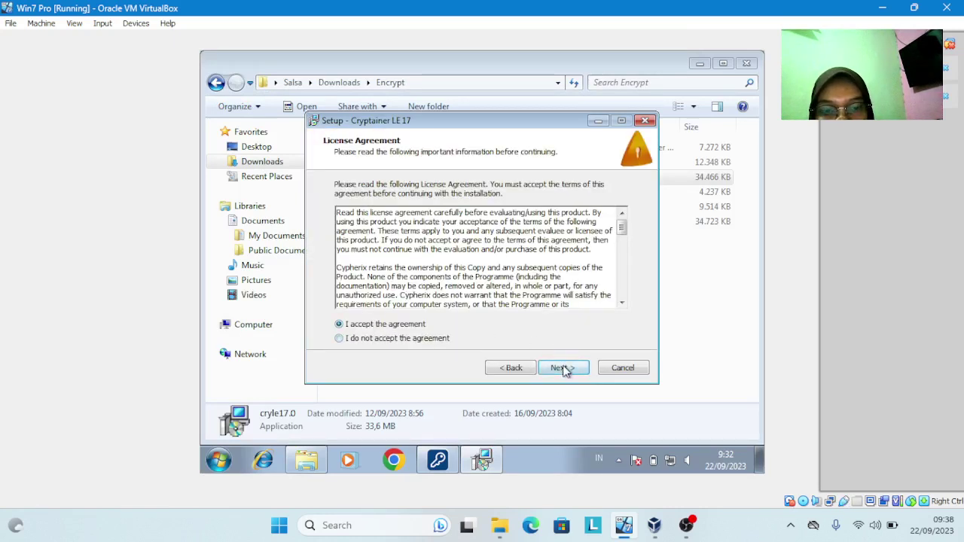
click(564, 367)
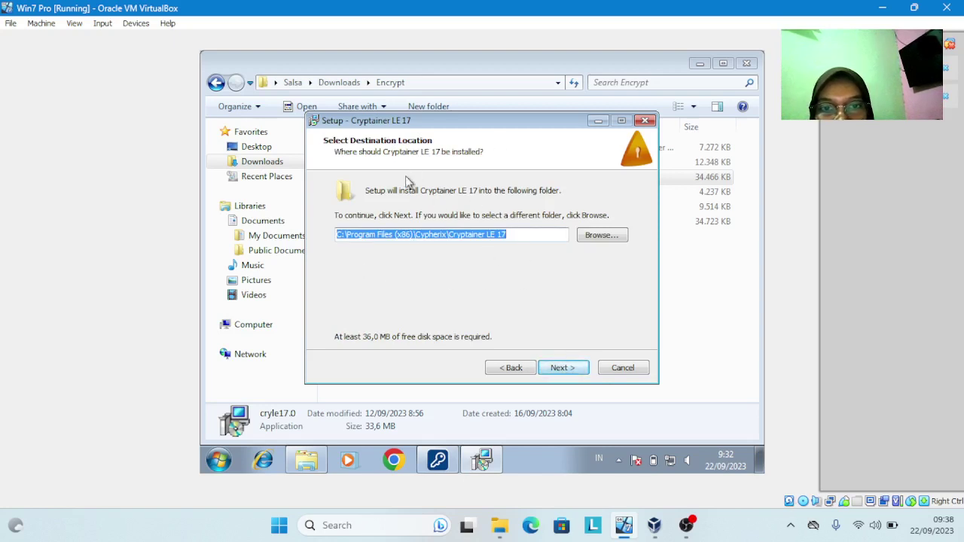
click(565, 369)
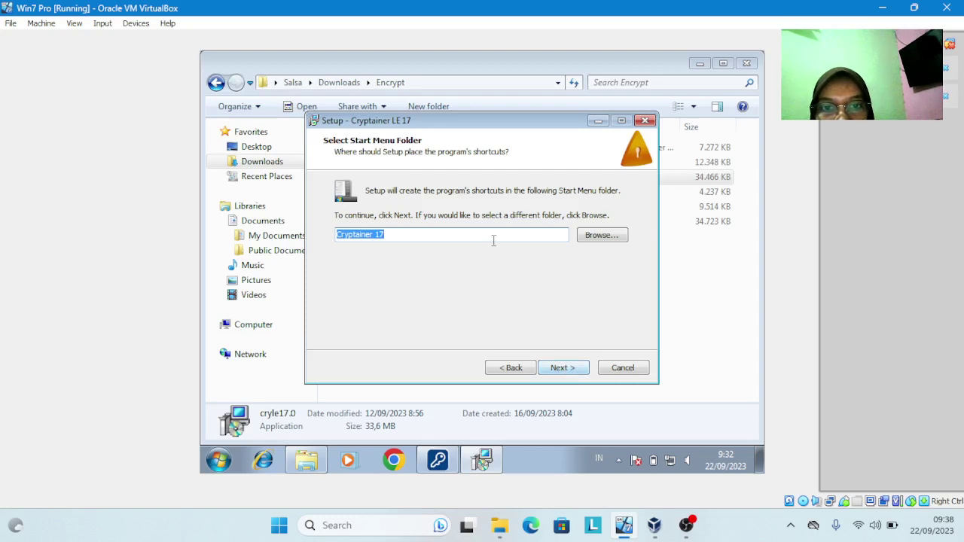
click(561, 369)
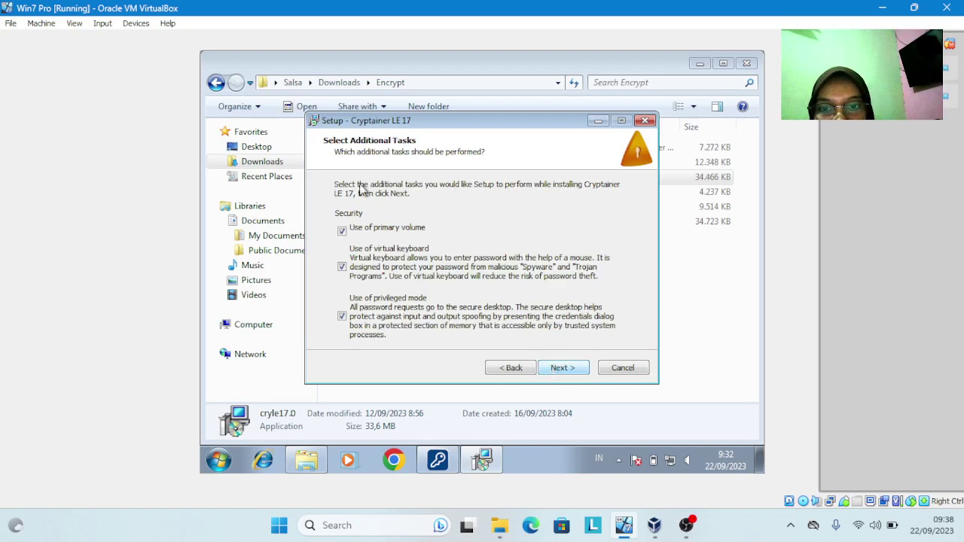
click(563, 369)
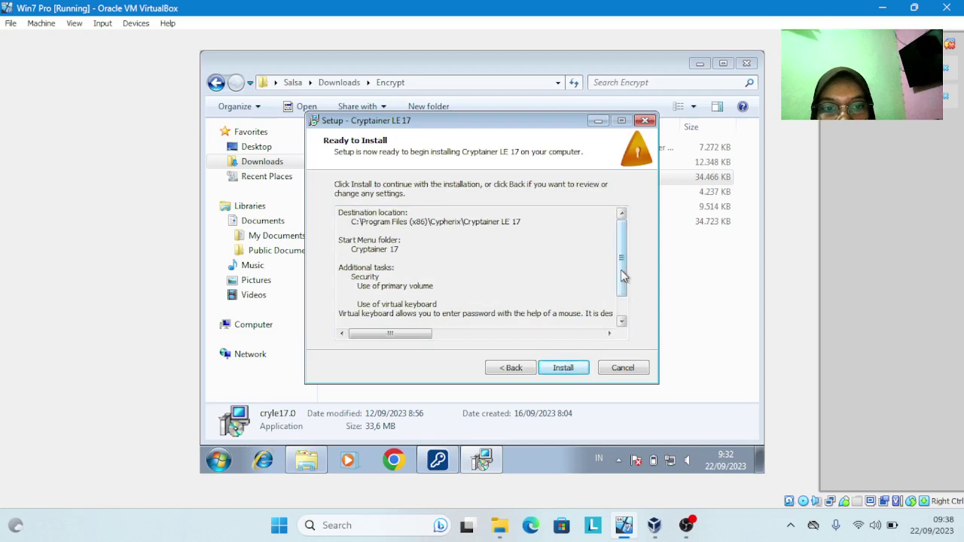
scroll(629, 321, down, 1)
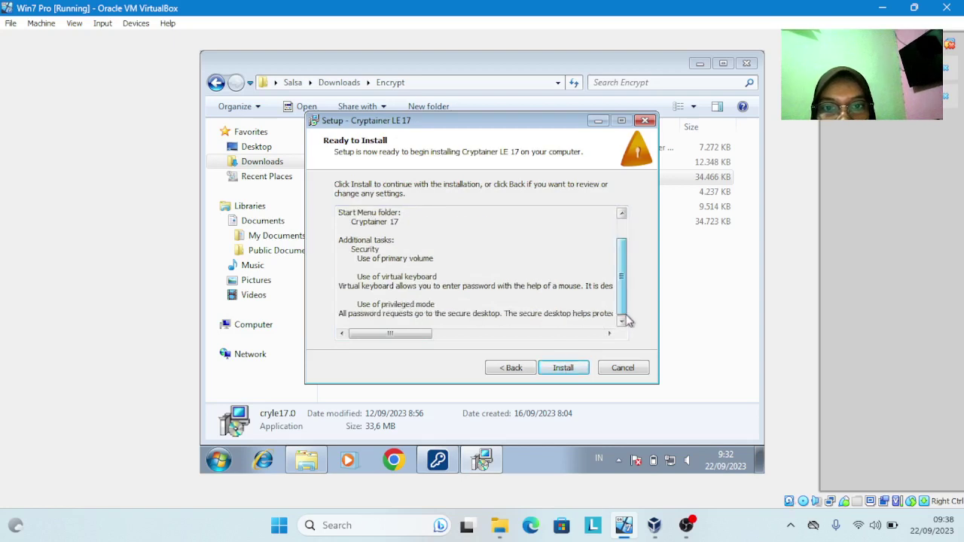
click(564, 369)
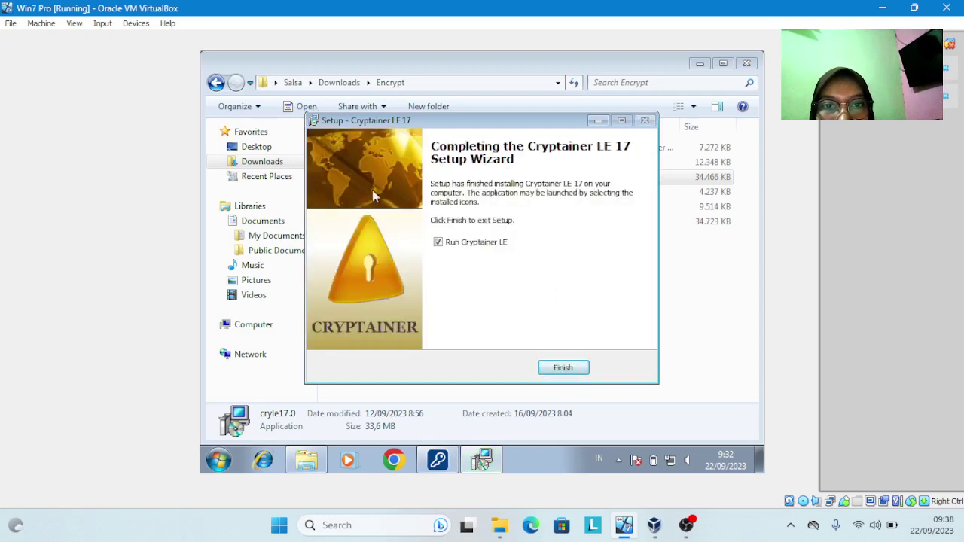
Finish setup, dismiss the startup tip, switch to Primary Volume and open the Tools menu
click(563, 368)
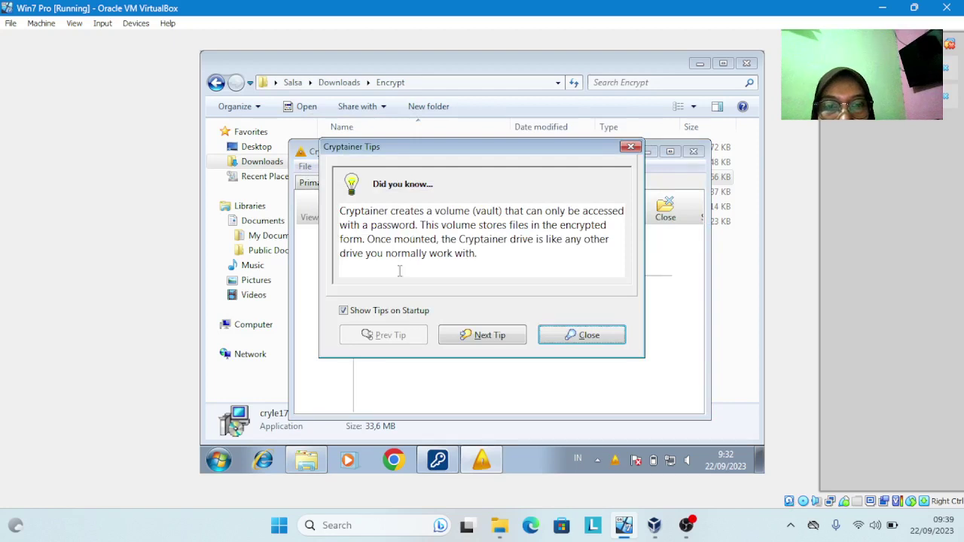
click(565, 335)
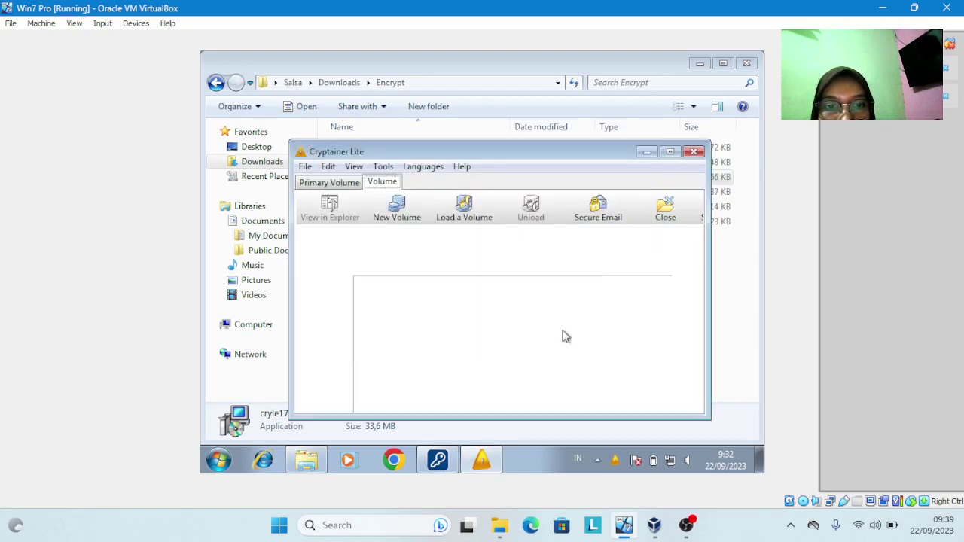
click(346, 184)
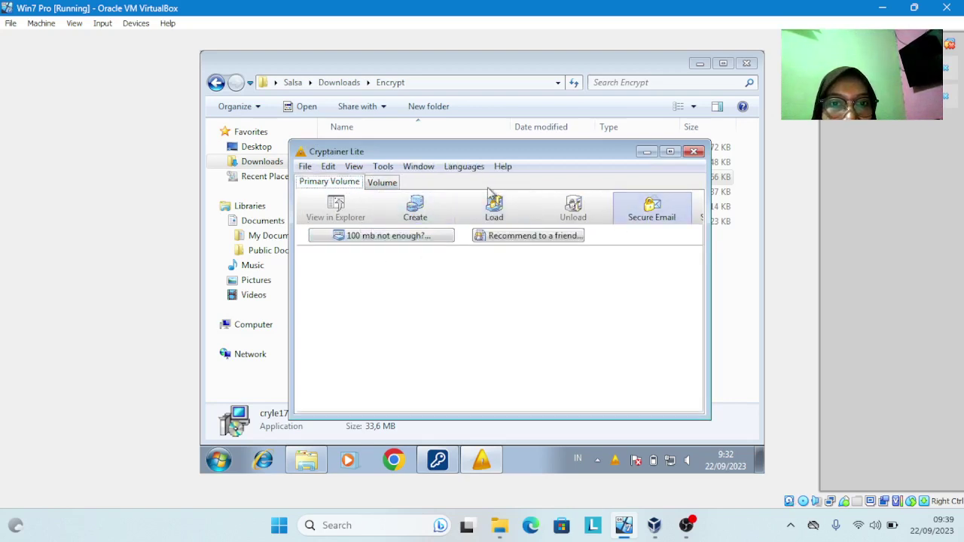
click(384, 167)
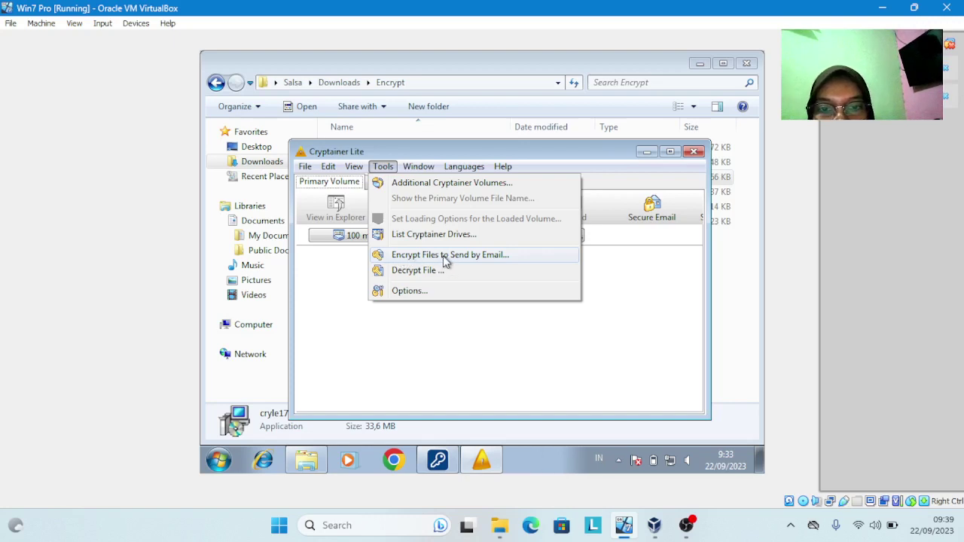
Choose Uji Coba 5 Cryptainer LE for email encryption and enter the encryption password in both fields
click(444, 257)
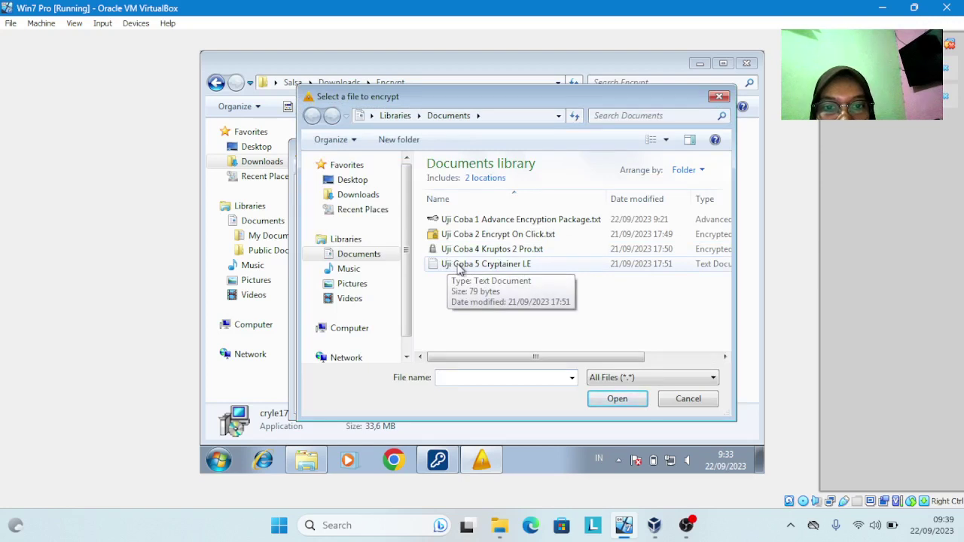
click(459, 265)
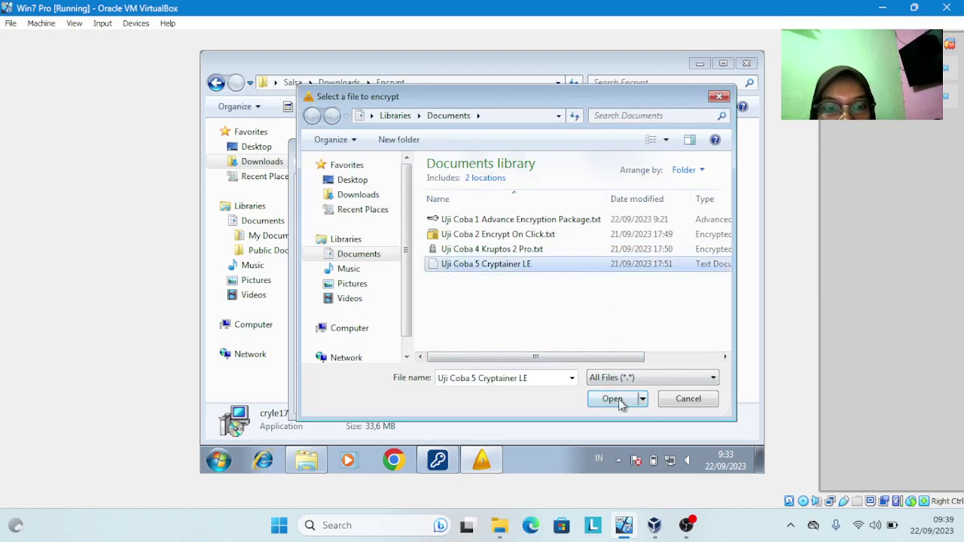
click(612, 399)
click(542, 242)
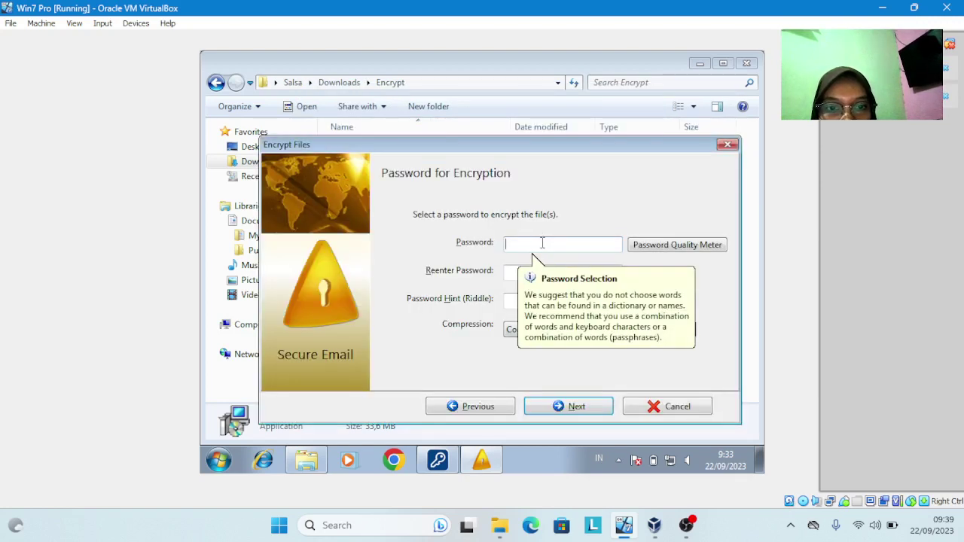
text(123456)
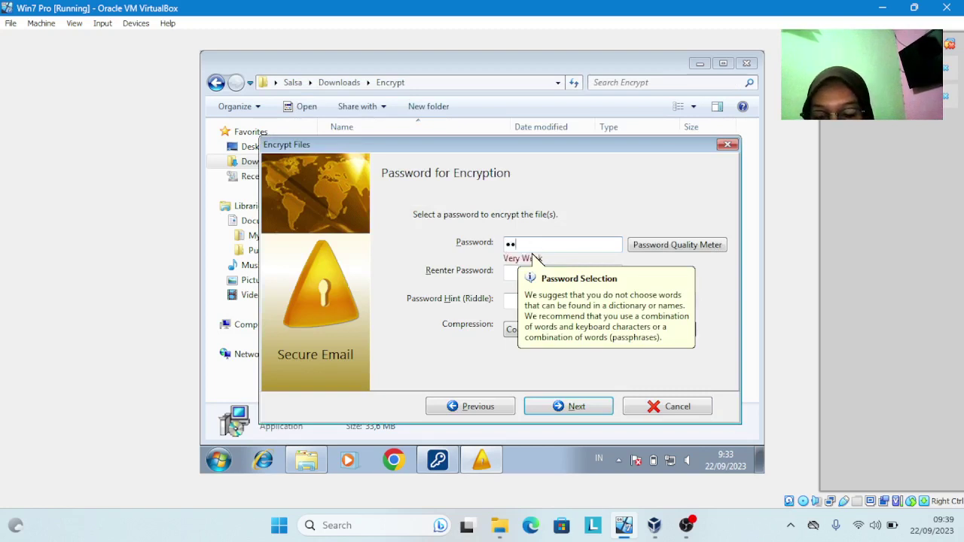
text(78)
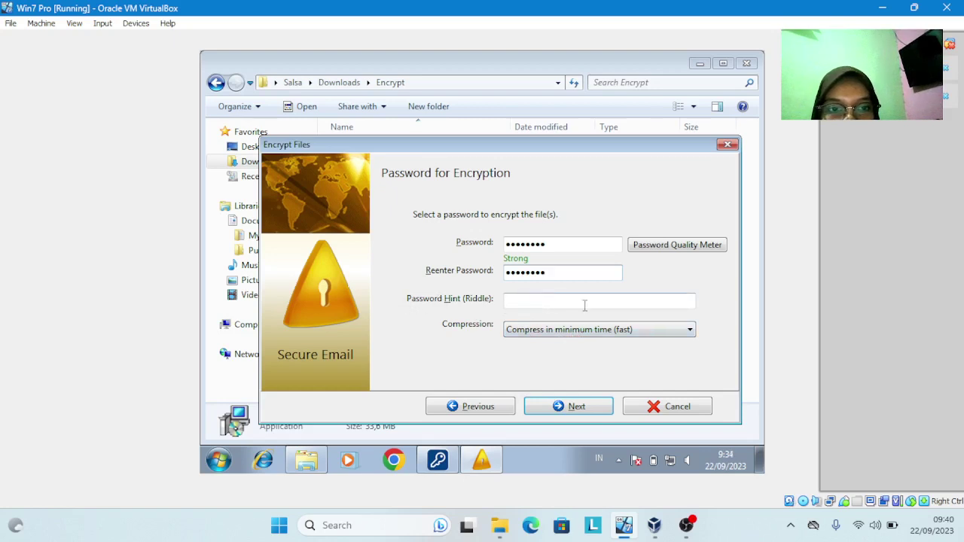
Encrypt Uji Coba 5 Cryptainer LE into a self-decrypting exe saved in Documents
click(573, 408)
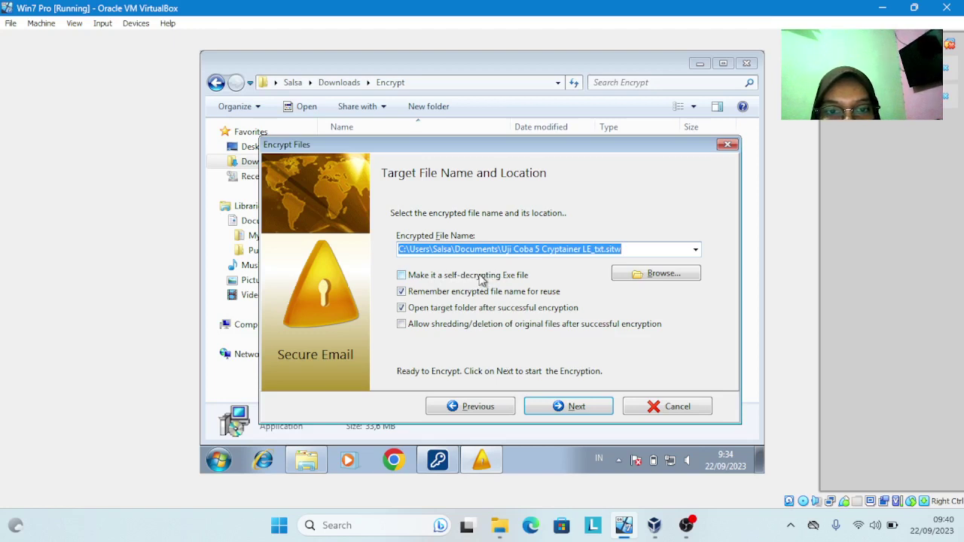
click(481, 280)
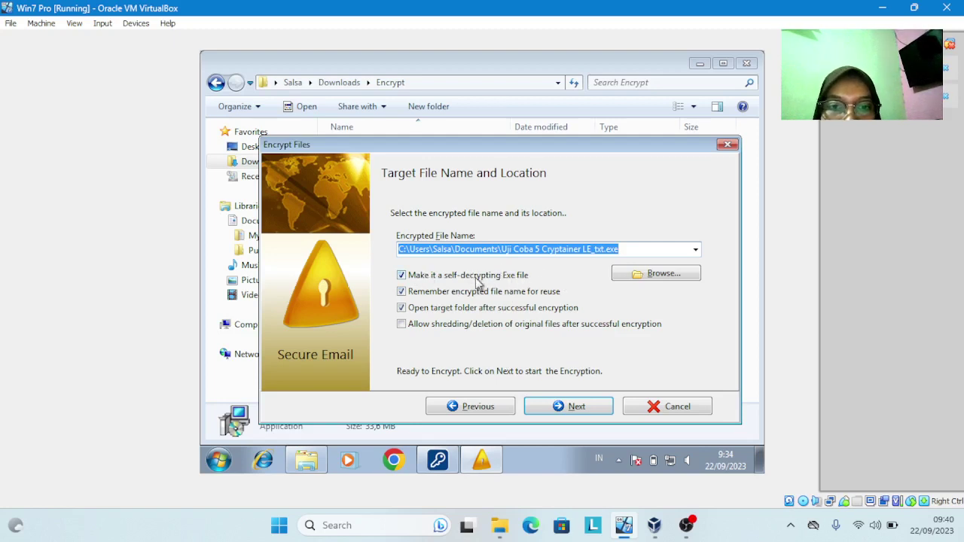
click(569, 408)
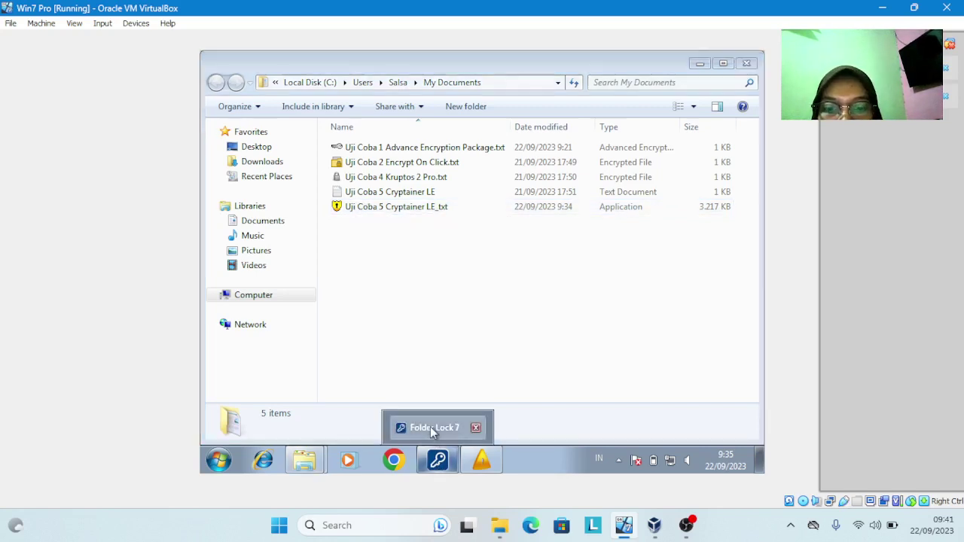
Bring the My Documents window forward and show the Documents library listing all five Uji Coba files
click(430, 426)
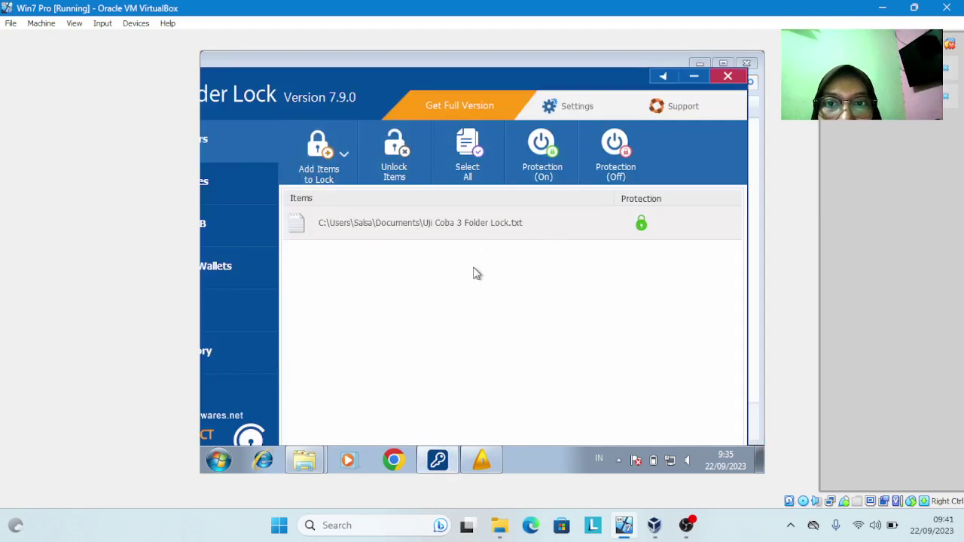
mouse_move(311, 465)
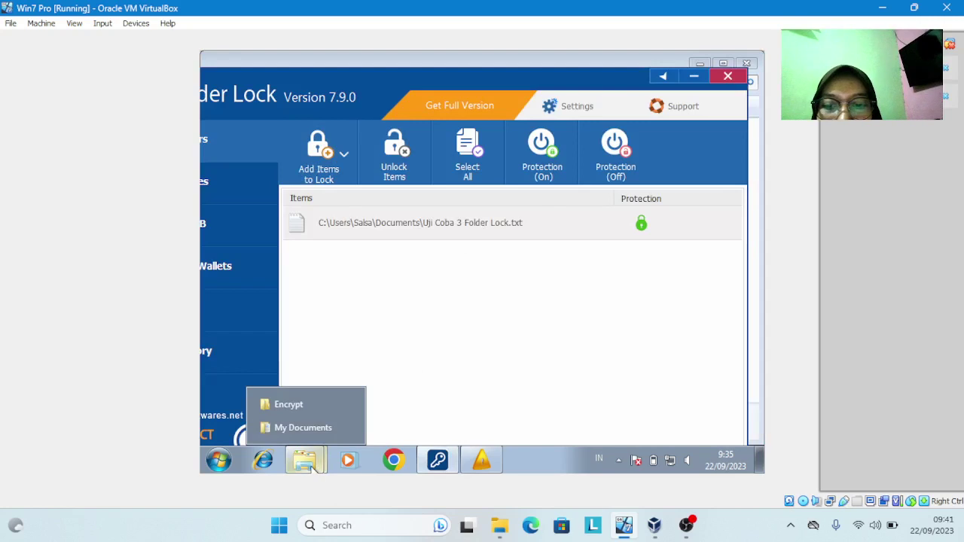
click(290, 427)
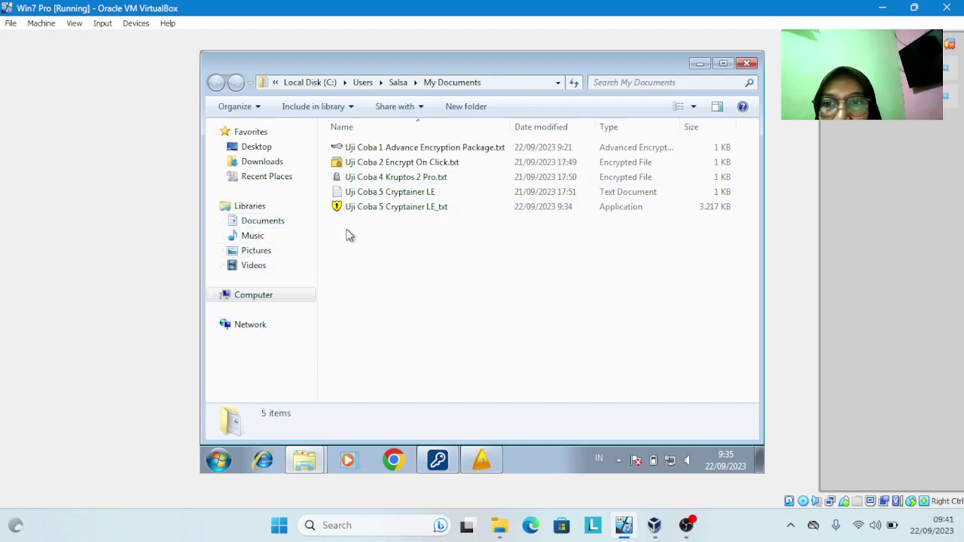
click(281, 227)
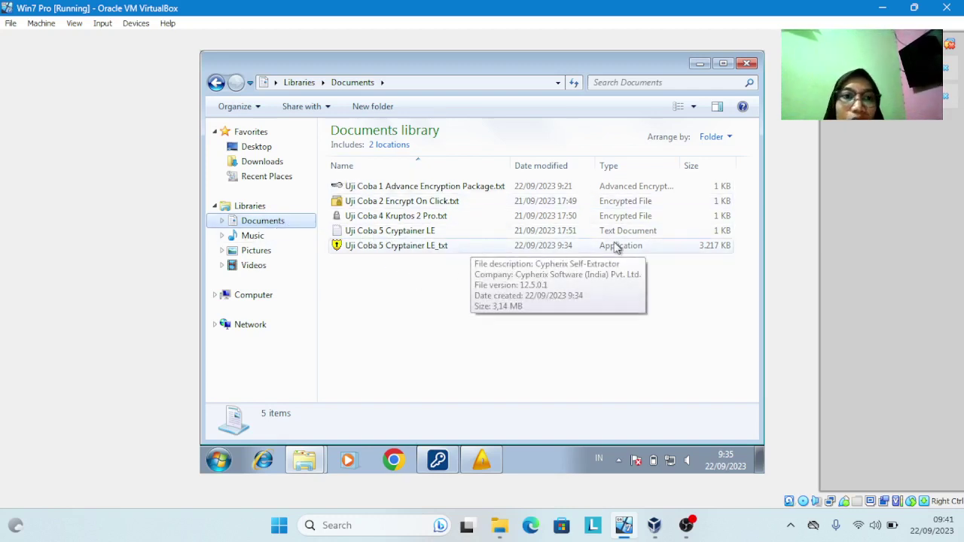
click(260, 165)
Open the Downloads Encrypt folder showing the six installers from aep to Kruptos2Pro
double_click(347, 147)
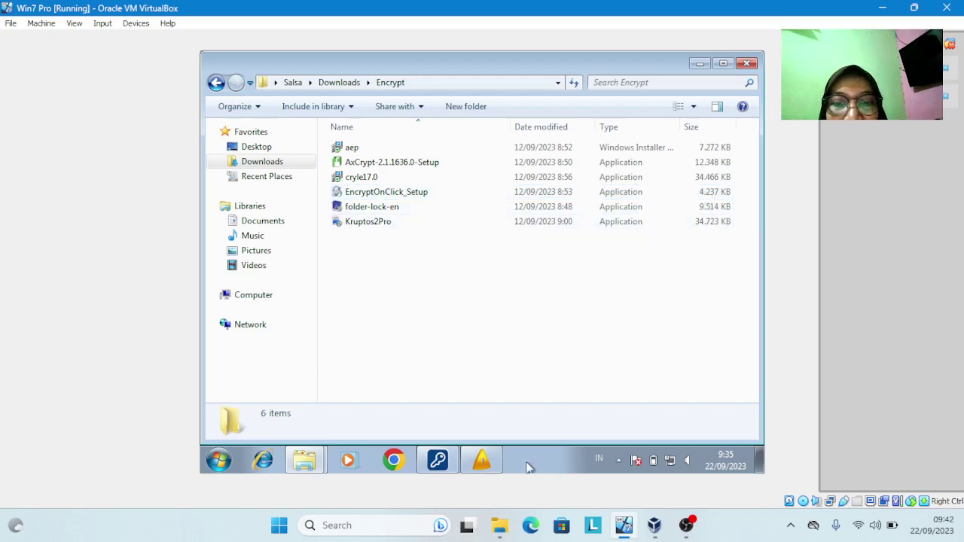
mouse_move(485, 461)
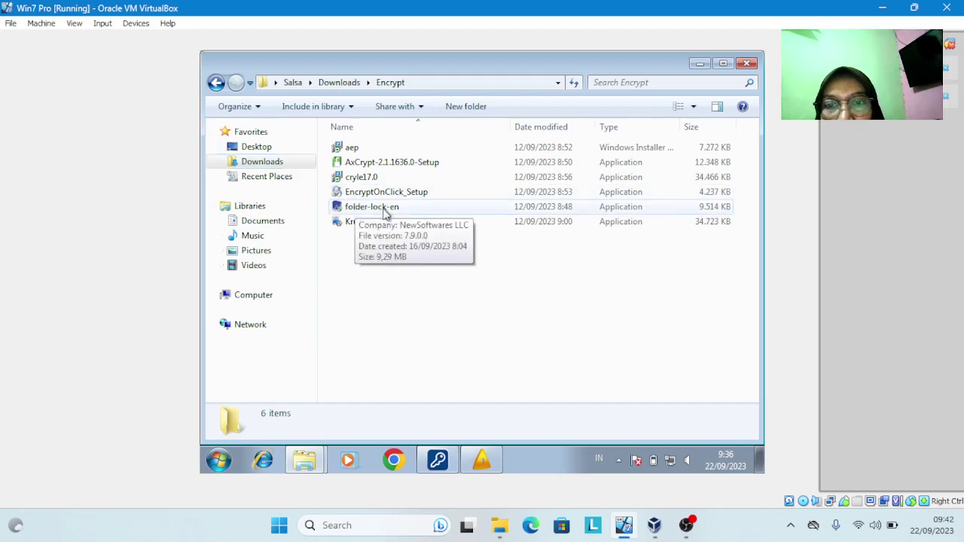
Restore Folder Lock, move it fully into view, and close it
click(438, 460)
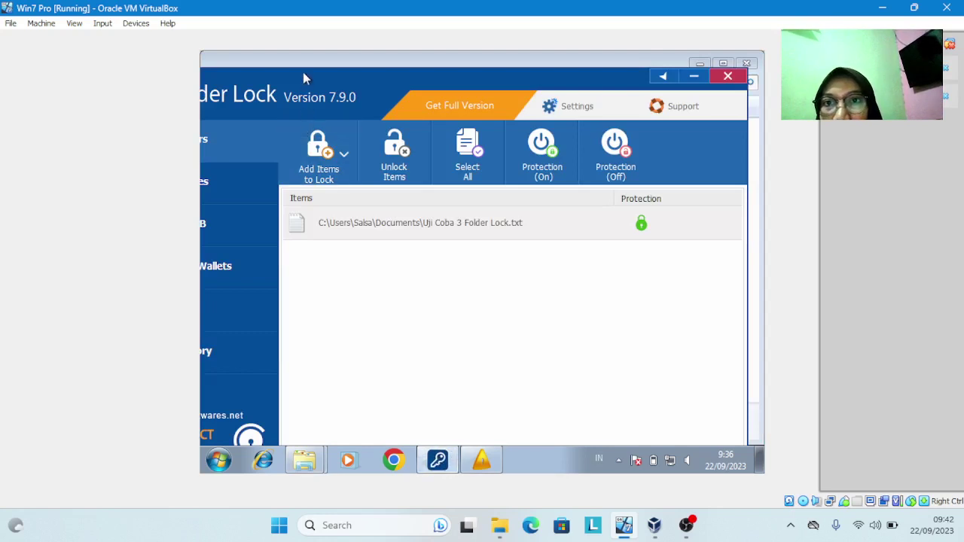
drag(303, 79, 354, 76)
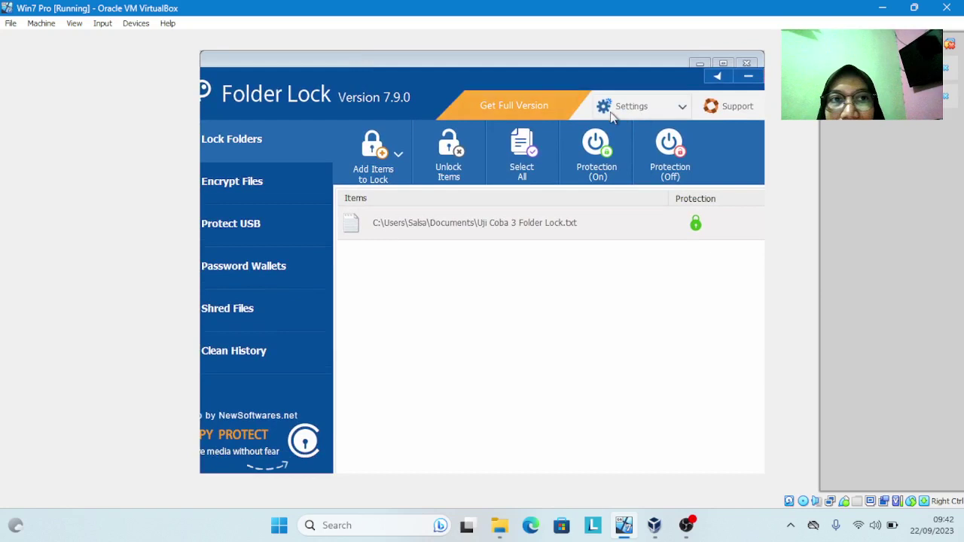
drag(561, 75, 437, 69)
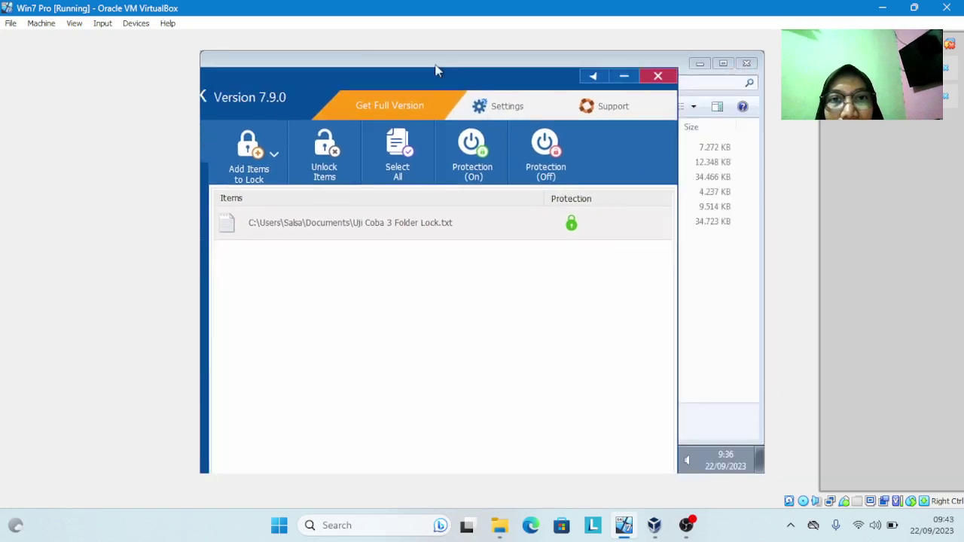
click(663, 76)
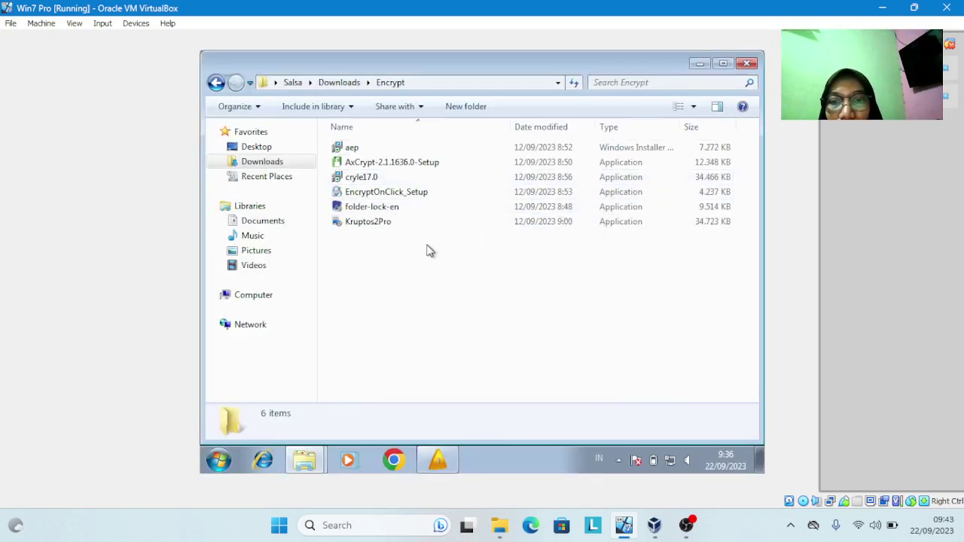
click(275, 228)
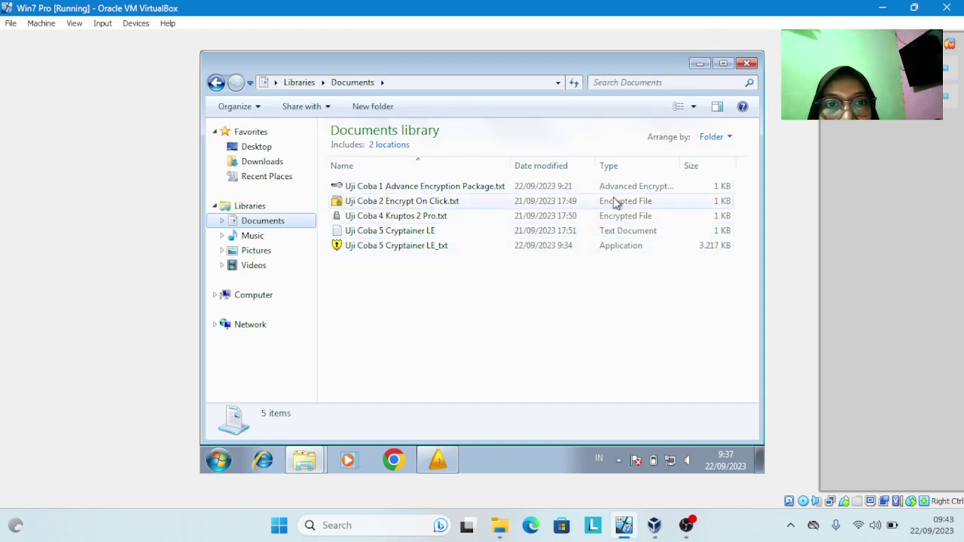
mouse_move(305, 467)
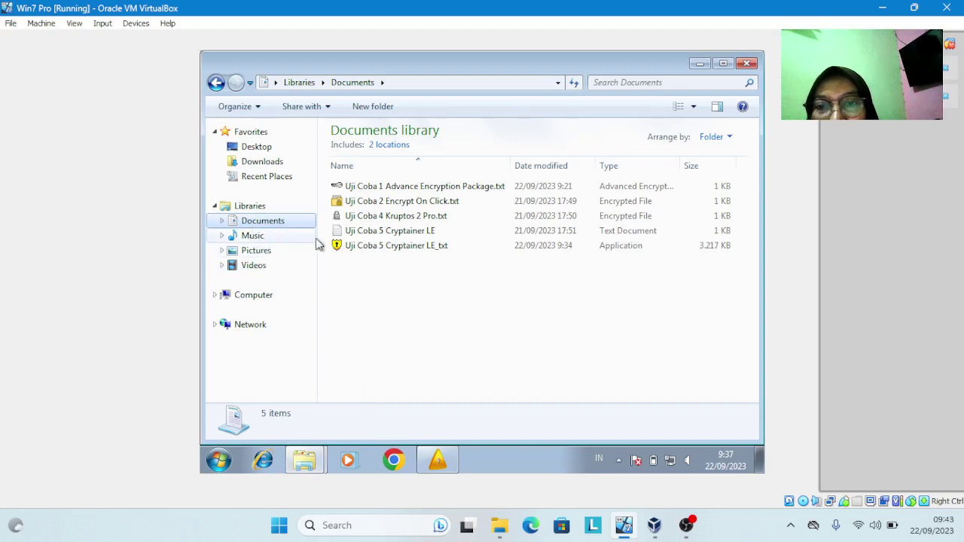
click(245, 164)
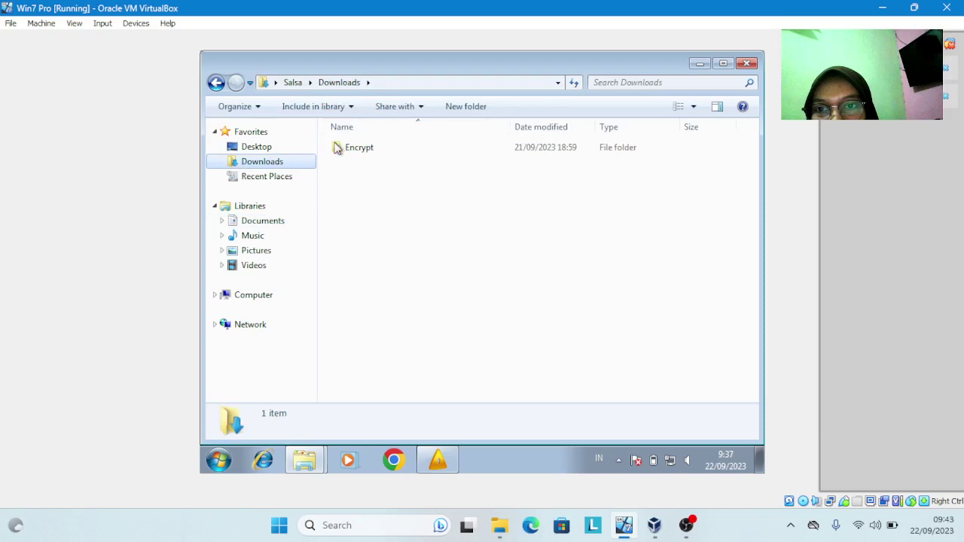
double_click(426, 147)
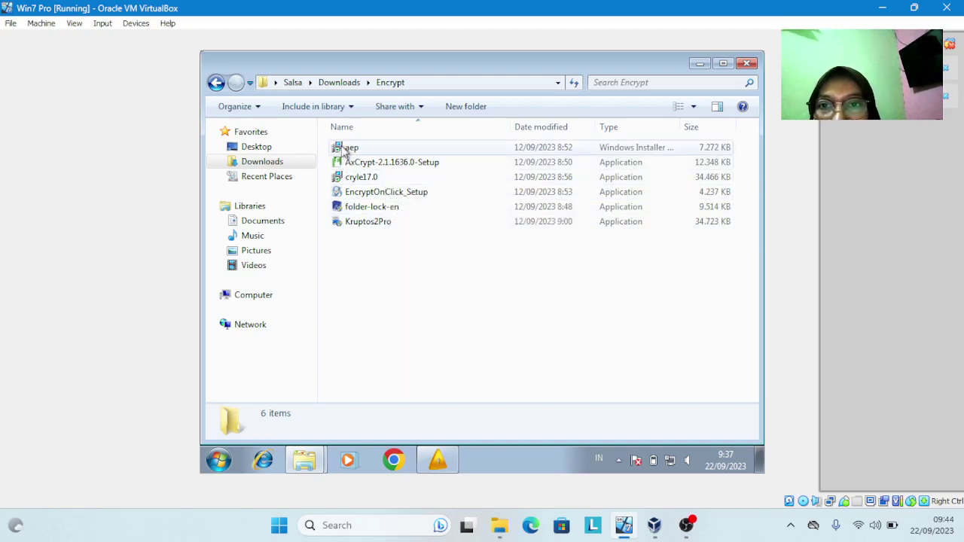
mouse_move(351, 154)
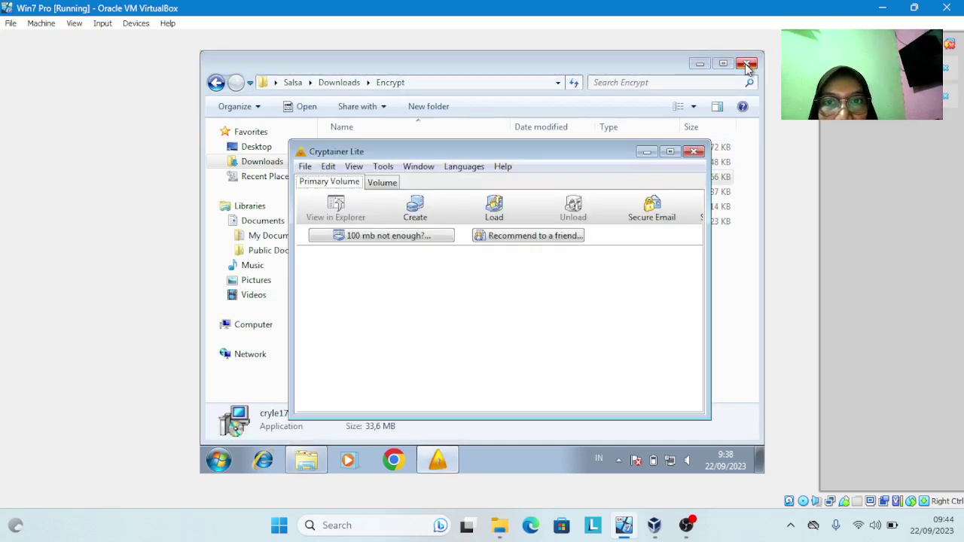
Close Cryptainer Lite and the Encrypt folder window to reveal the Win7 desktop
click(695, 153)
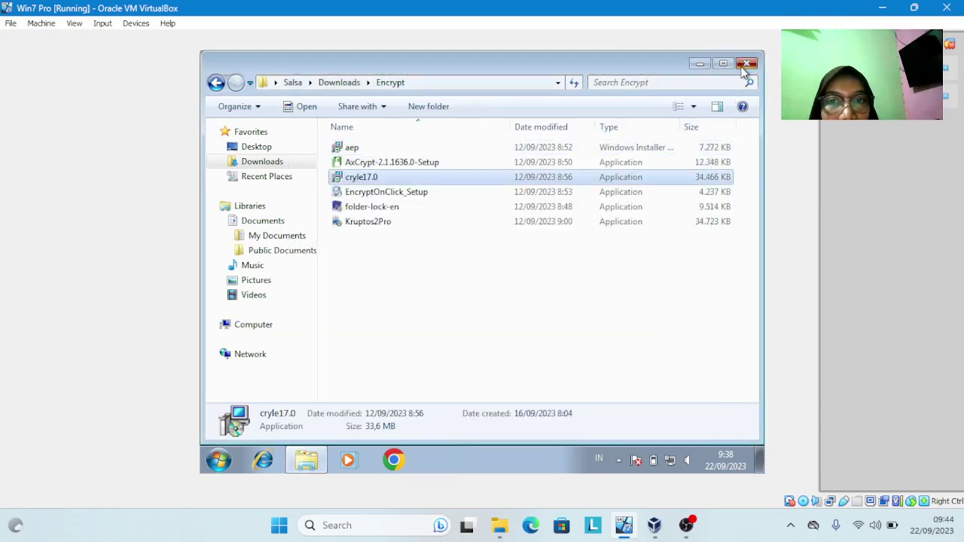
click(746, 64)
Switch to OBS Studio from its taskbar thumbnail
mouse_move(686, 525)
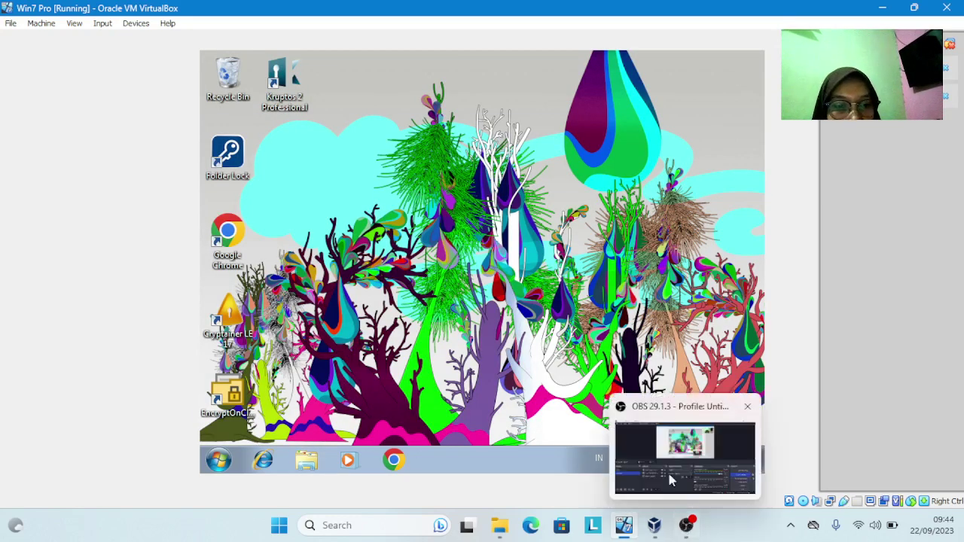
click(666, 464)
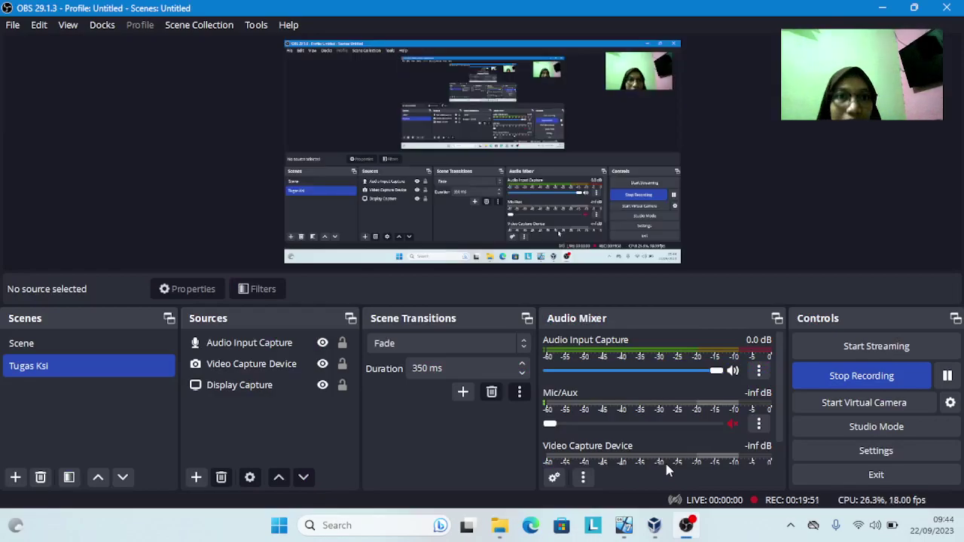